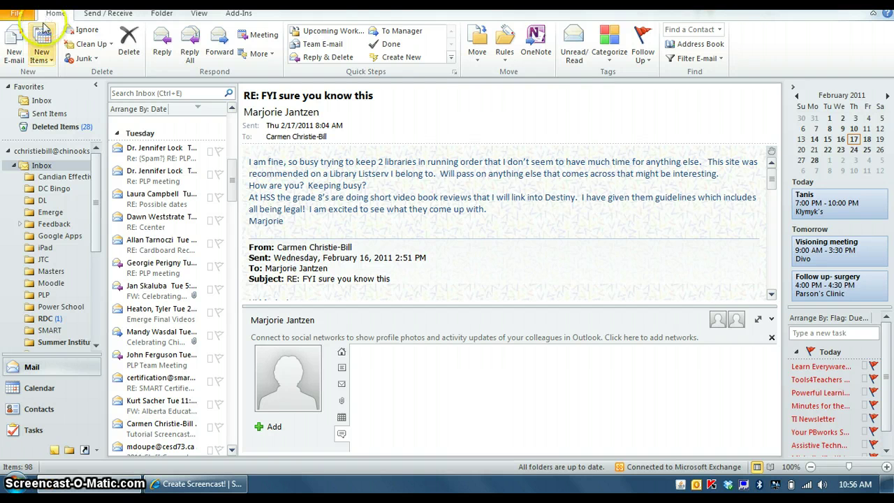
left_click(23, 15)
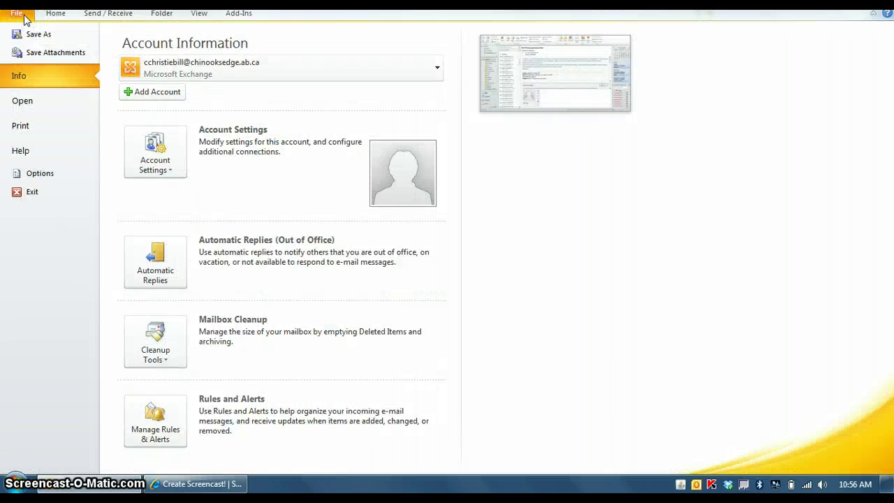
left_click(55, 15)
left_click(101, 16)
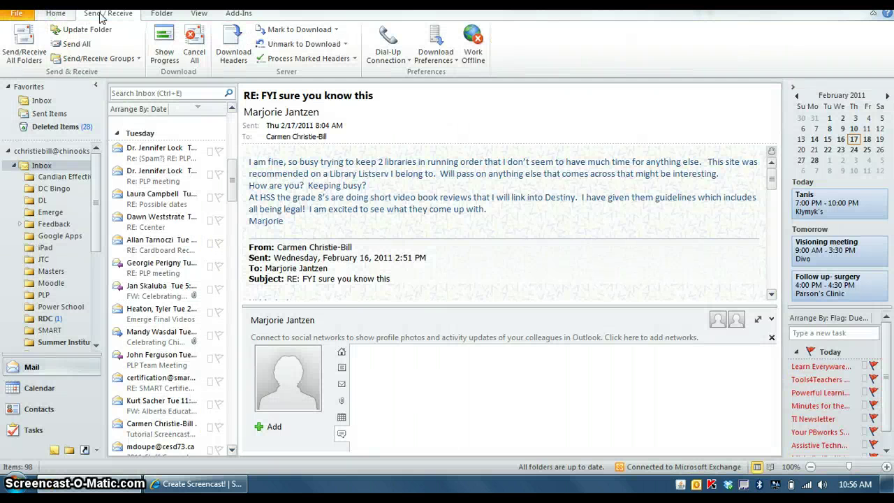
left_click(162, 14)
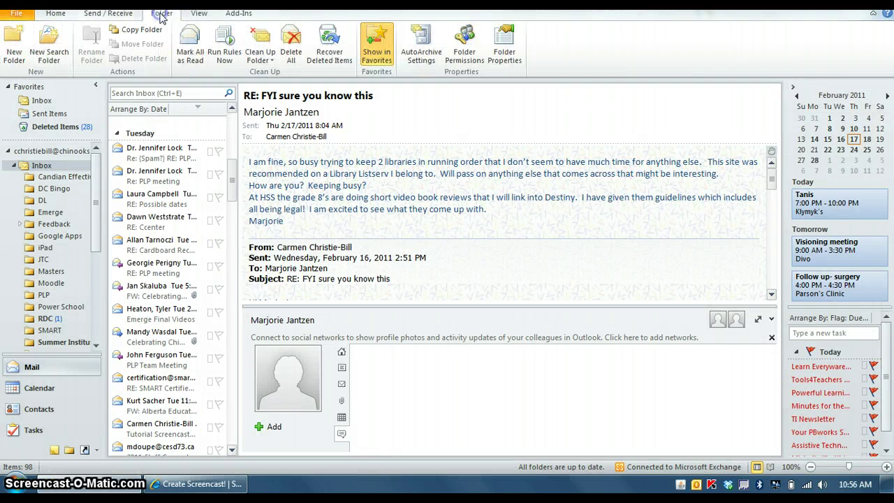
left_click(199, 14)
left_click(238, 14)
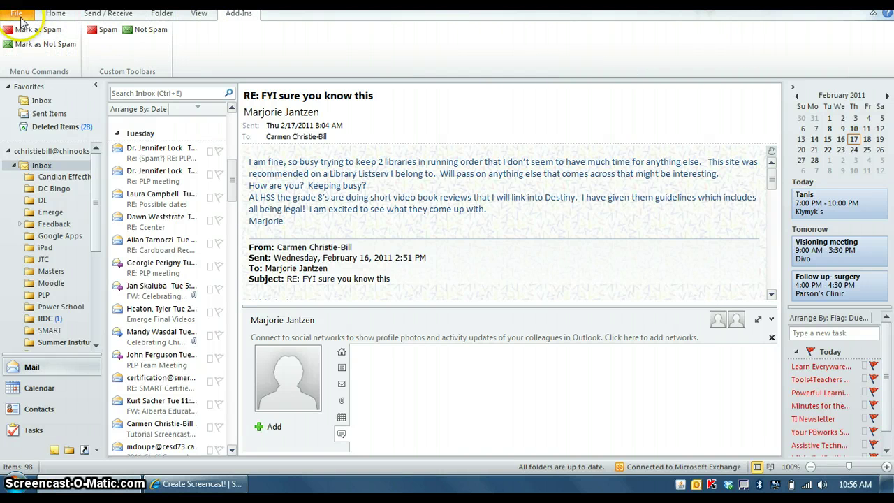
left_click(49, 13)
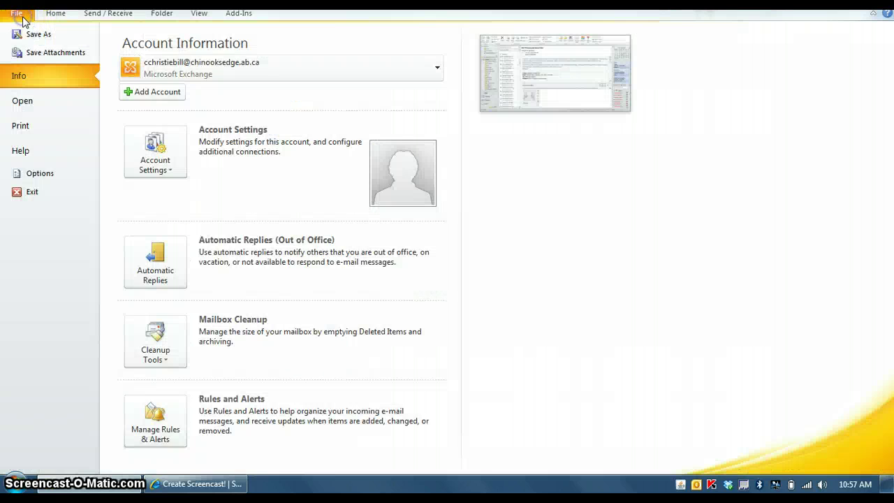
left_click(21, 15)
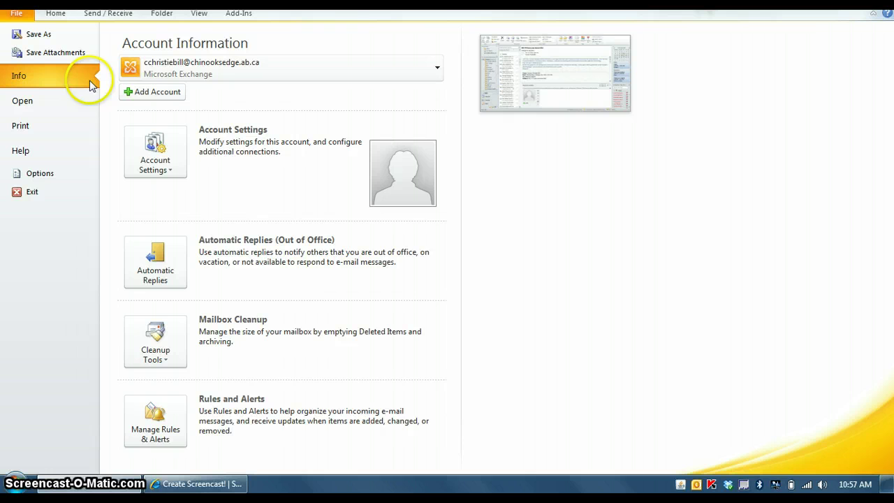
left_click(171, 263)
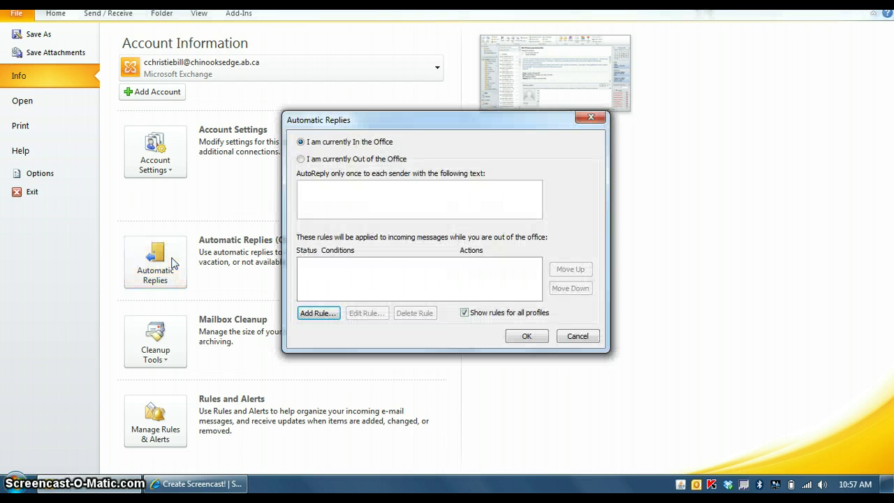
left_click(319, 186)
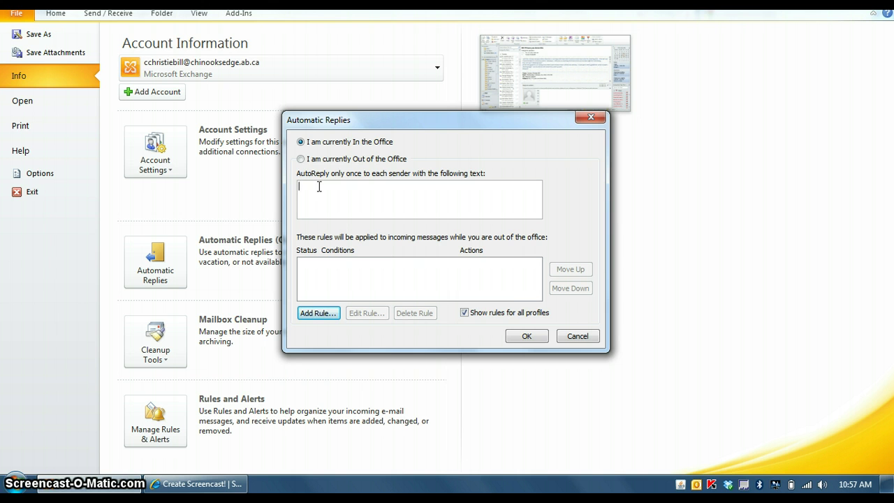
type("you would place re")
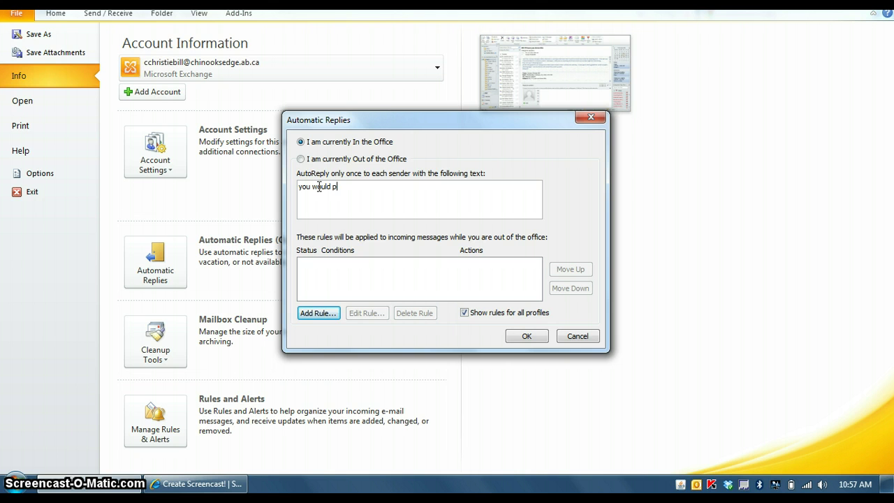
type("turn....")
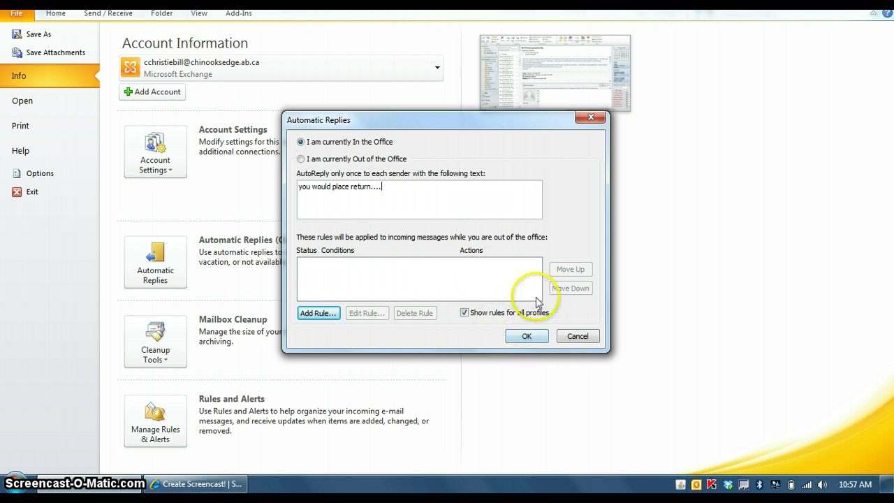
left_click(575, 338)
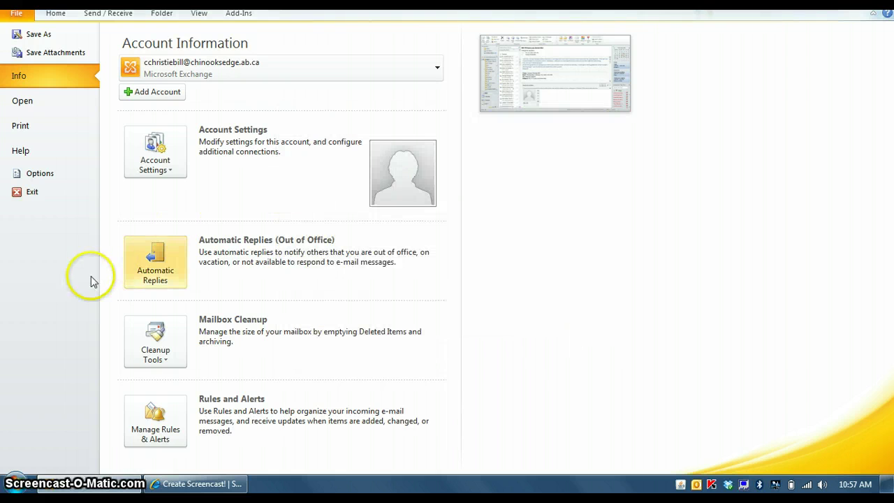
left_click(154, 257)
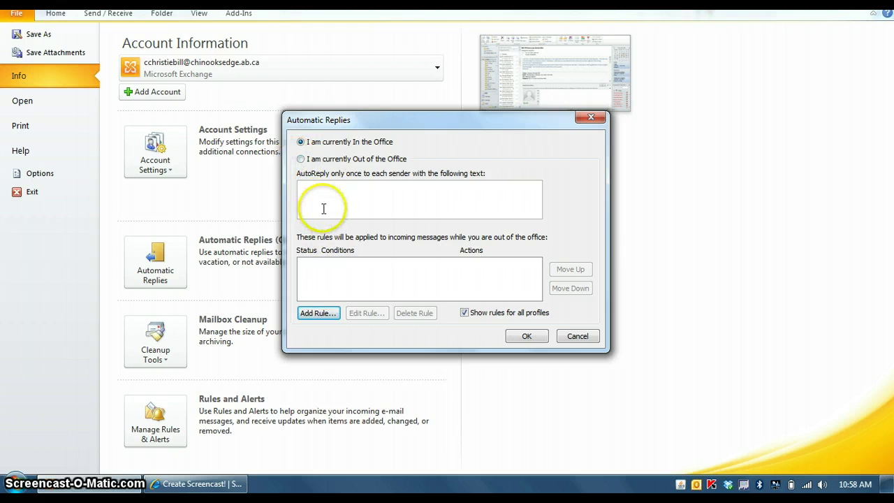
left_click(577, 336)
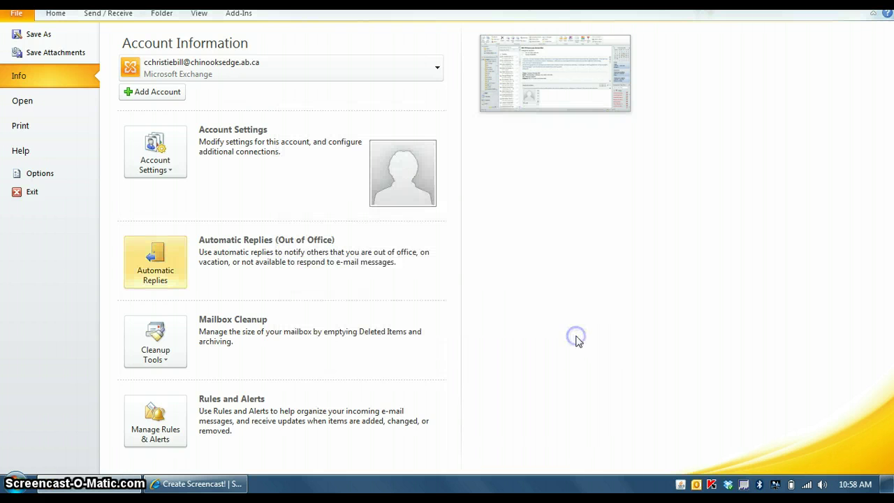
Look over the Account Settings choices, then list the Cleanup Tools options instead.
left_click(169, 171)
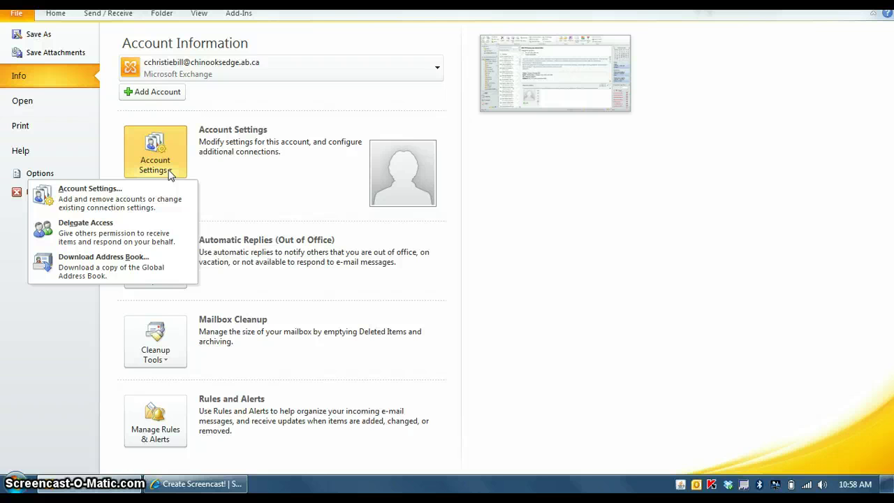
left_click(247, 188)
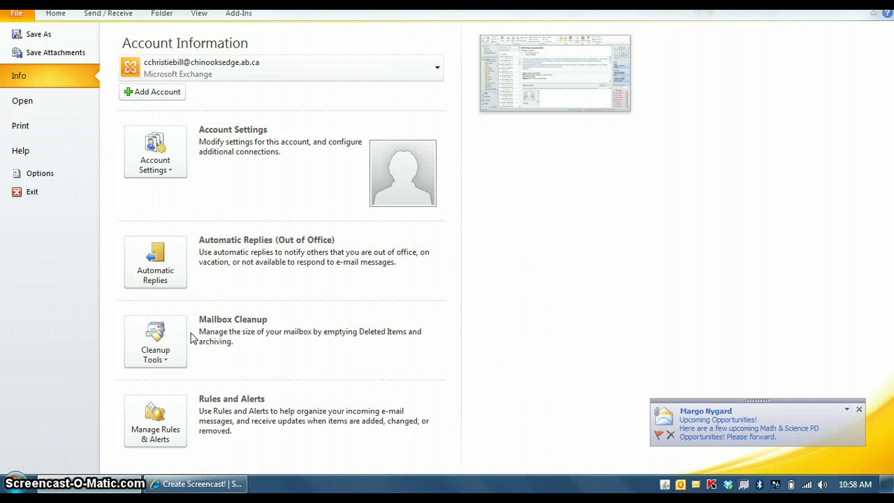
left_click(155, 343)
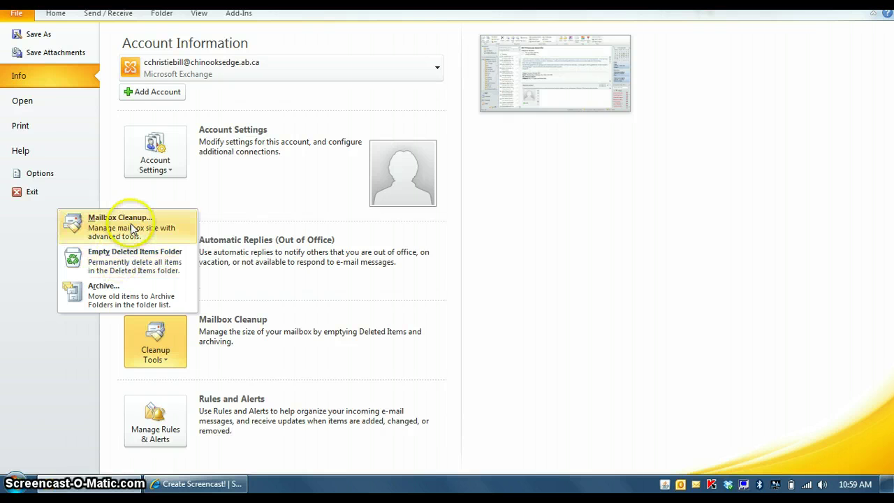
Check the Rules and Alerts dialog with its 'Clear categories on mail' rule, closing it unchanged.
left_click(231, 211)
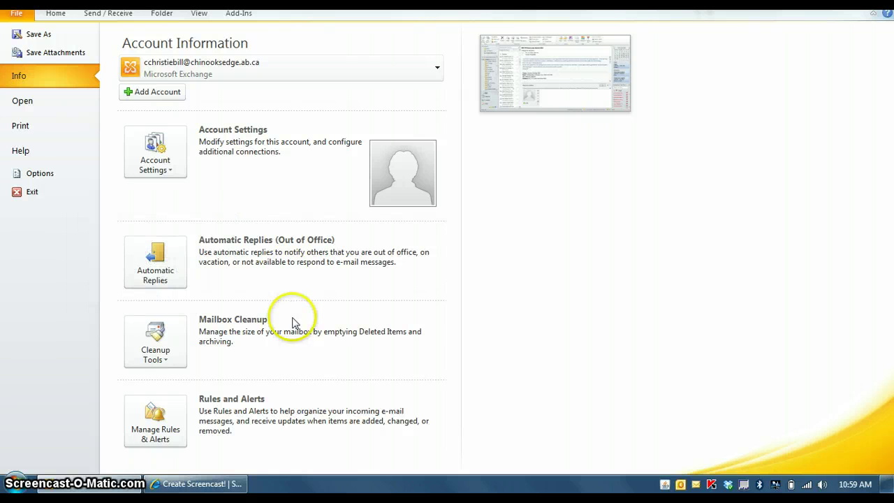
left_click(174, 429)
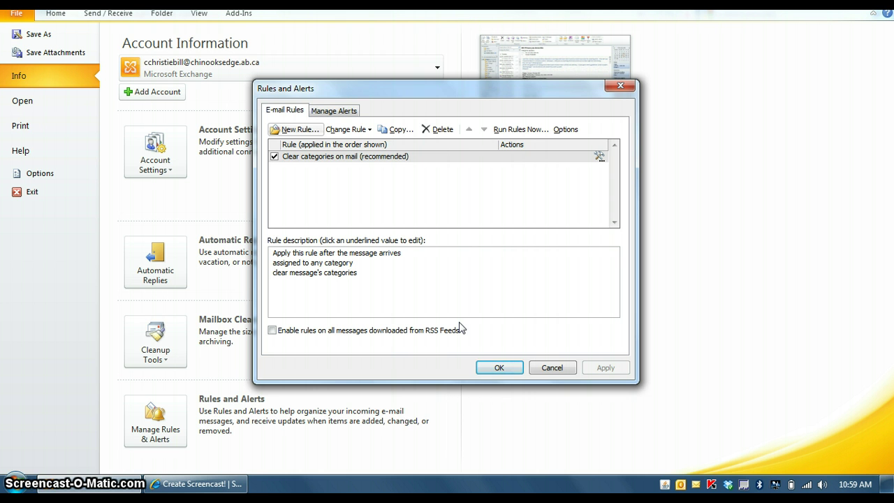
left_click(621, 86)
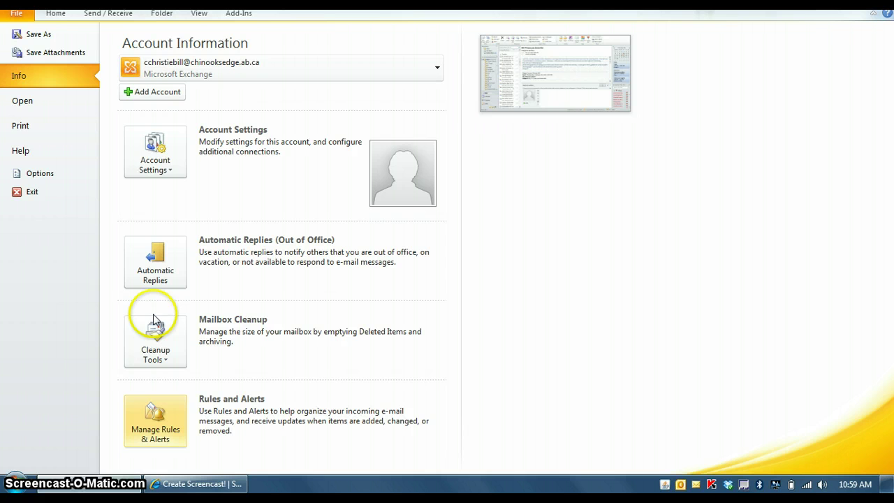
Browse the Backstage Open and Print pages, then bring up Outlook Options.
left_click(60, 112)
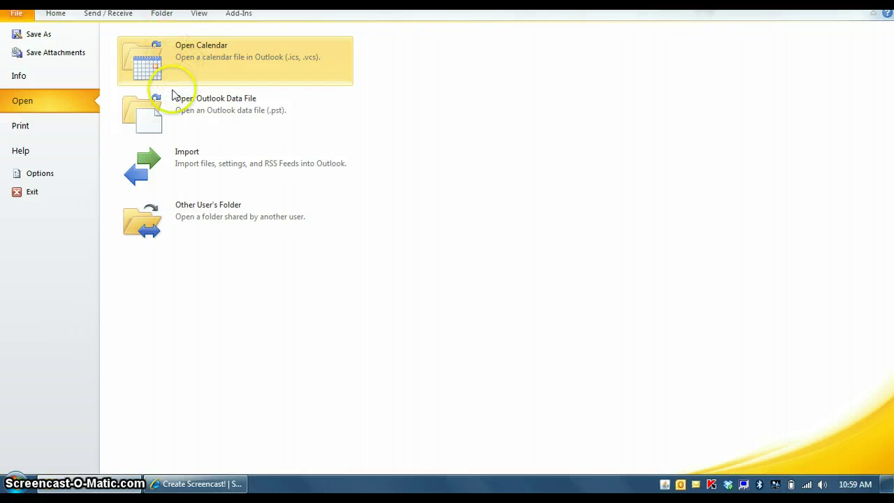
left_click(52, 124)
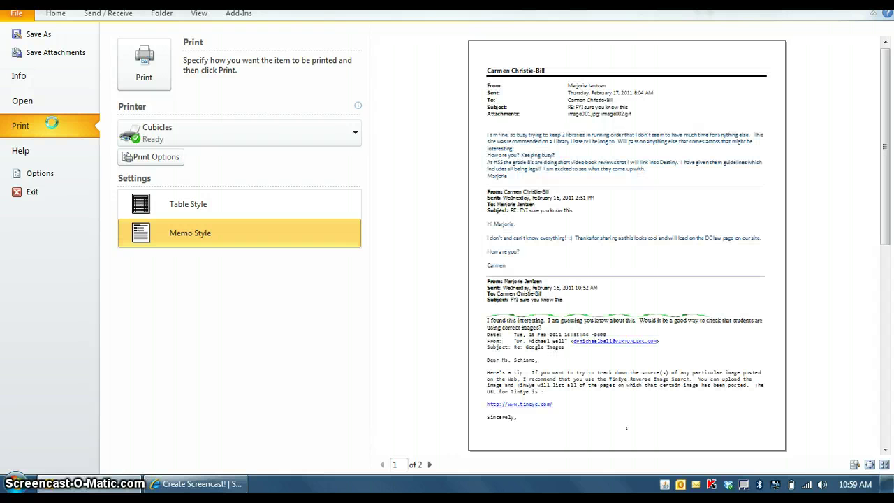
left_click(52, 175)
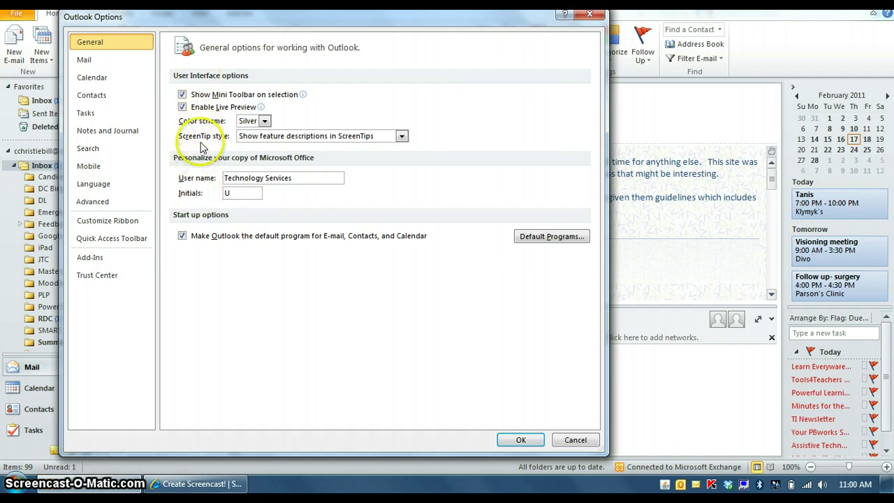
Keep the Silver colour scheme and enable Always check spelling before sending on the Mail page.
left_click(262, 121)
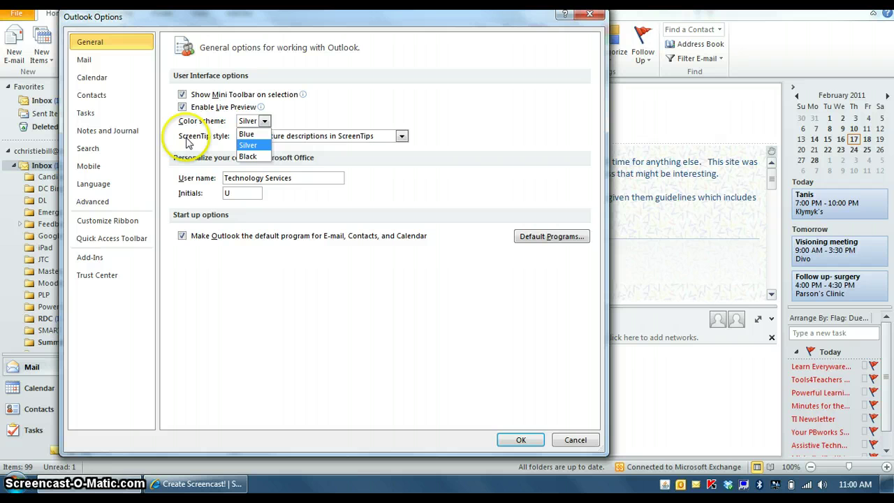
left_click(187, 142)
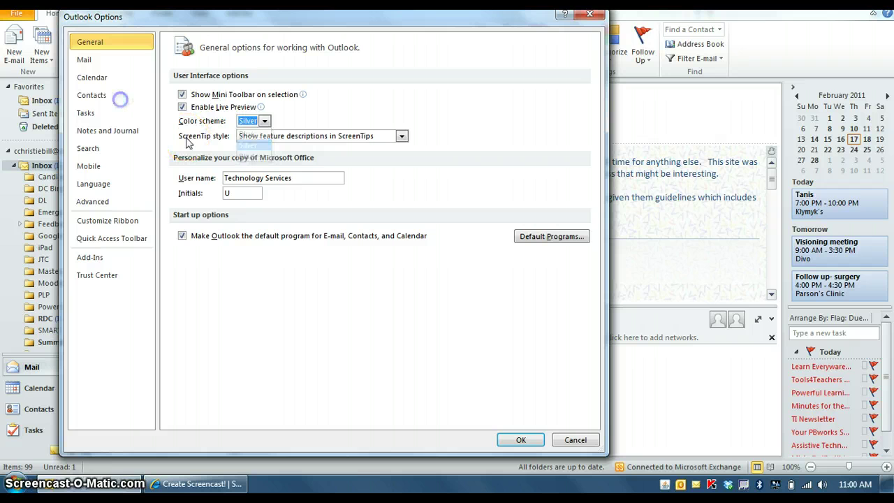
left_click(96, 62)
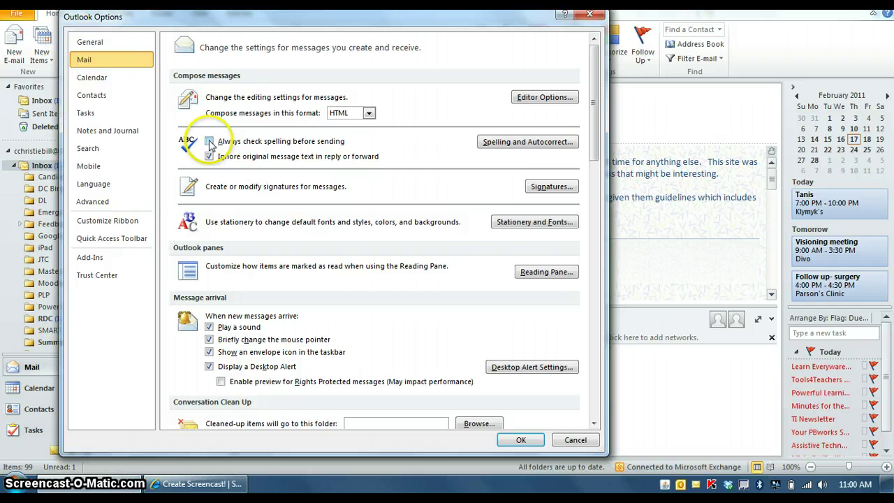
left_click(209, 142)
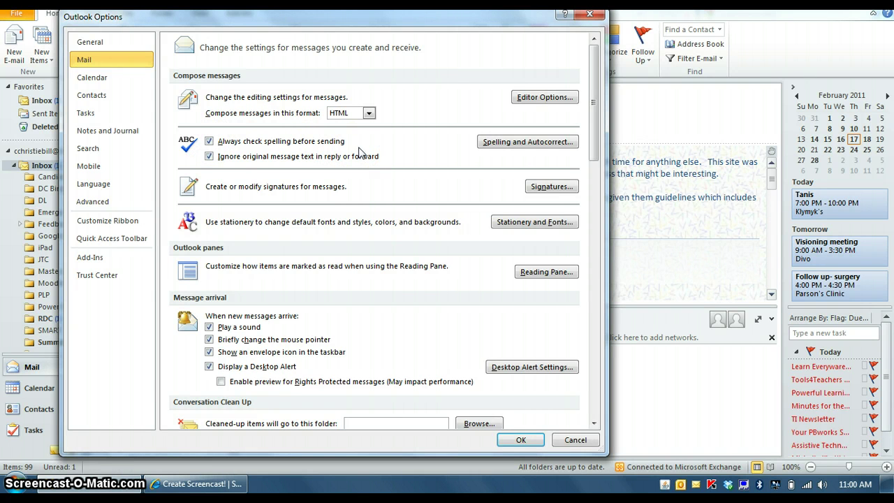
In Signatures and Stationery, preview the January 2011, Reply and Jan 2 2011 signatures, then start editing Jan 2 2011.
left_click(553, 188)
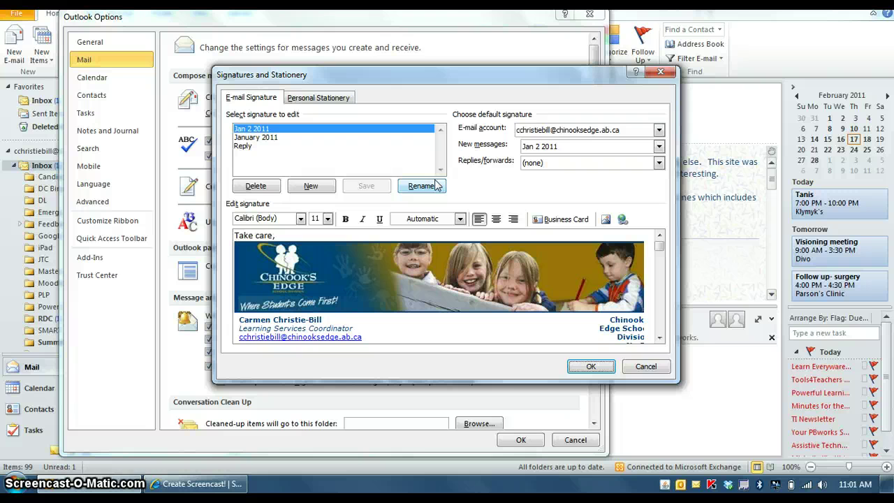
left_click(246, 138)
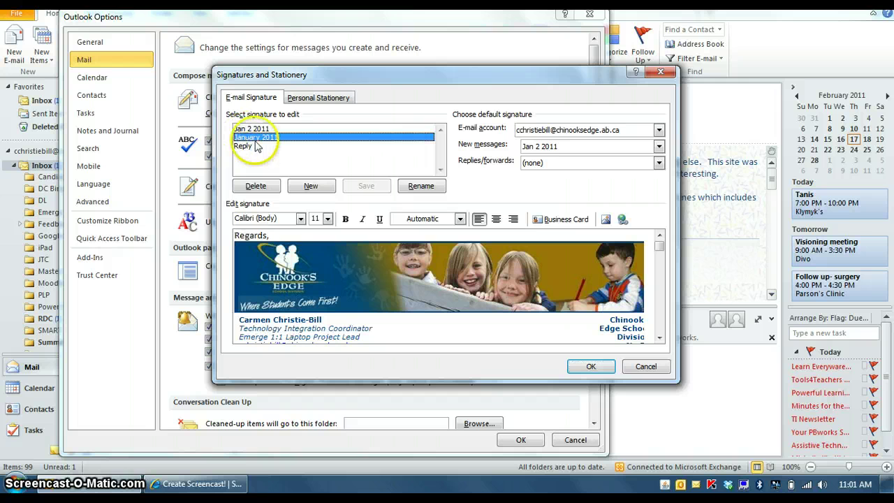
left_click(249, 146)
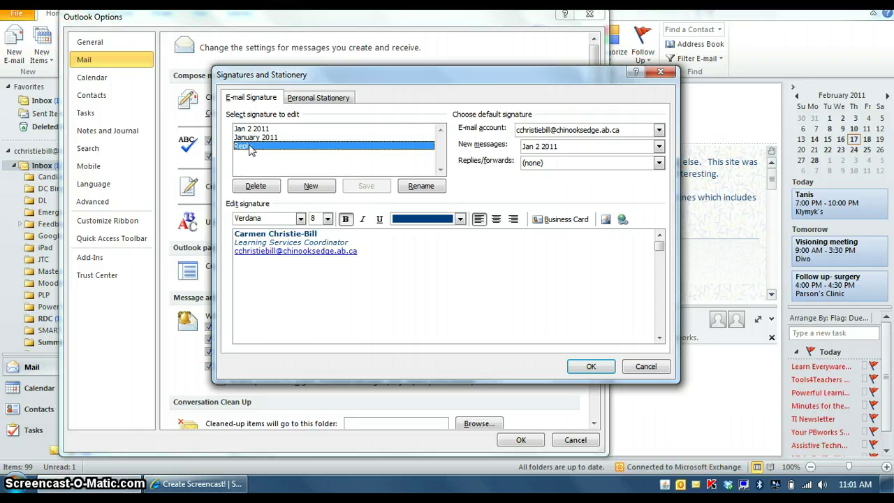
left_click(246, 130)
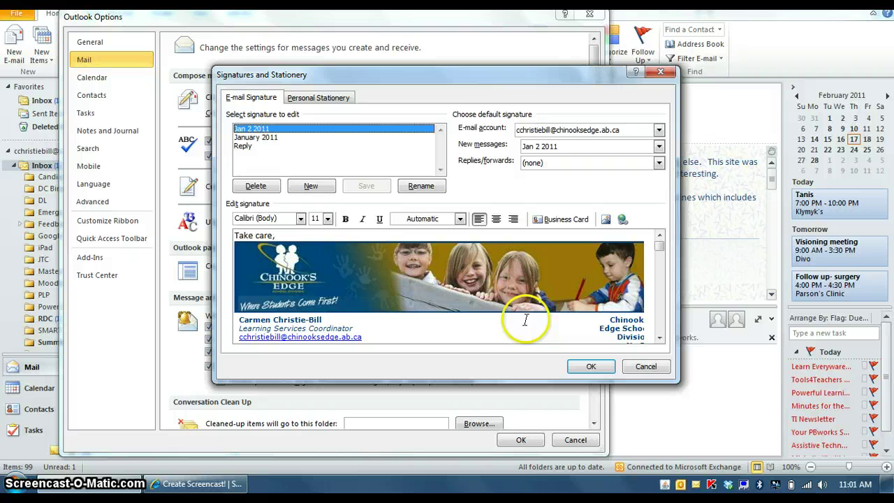
left_click(236, 236)
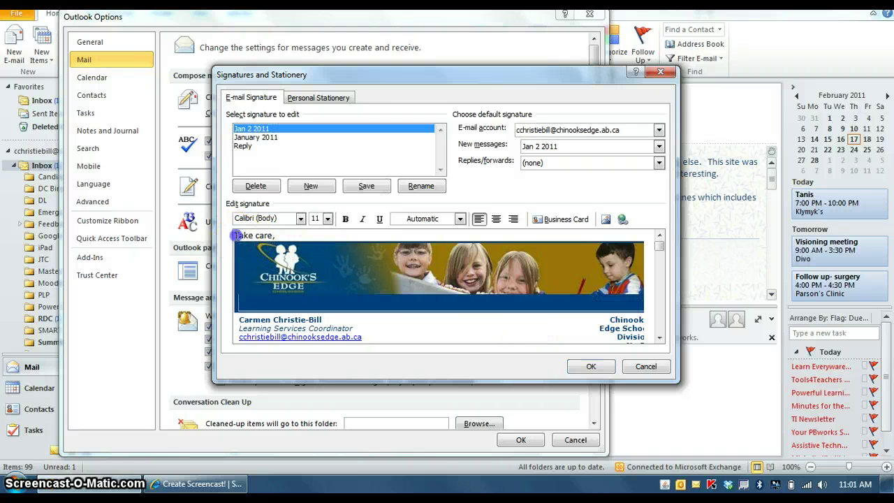
Create a new signature named 'sample'.
left_click(311, 185)
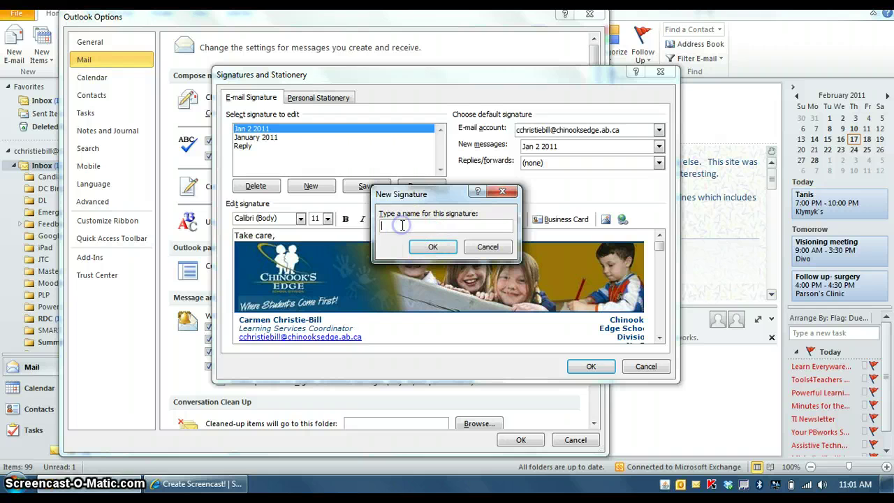
type("sample")
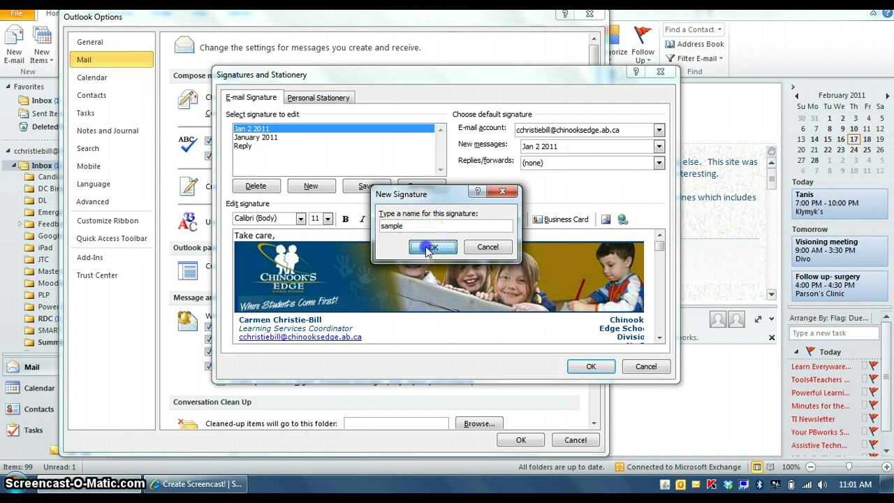
left_click(427, 247)
Write the sender's name, Grade 5 and Name of School lines into it and save.
left_click(292, 247)
type("Carmen Christie-Bill")
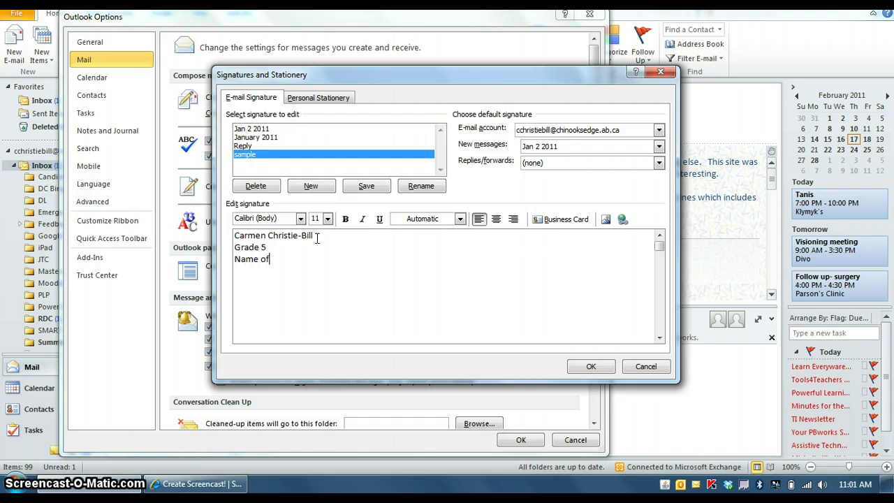
type("ool")
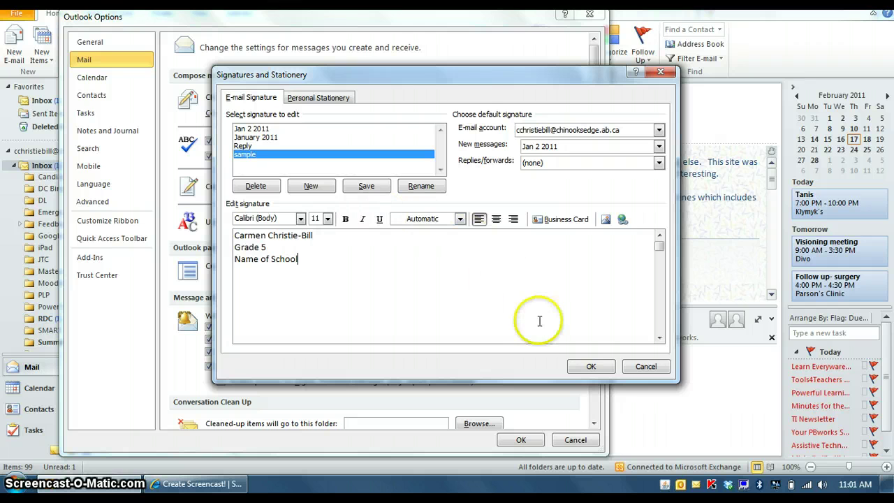
left_click(590, 366)
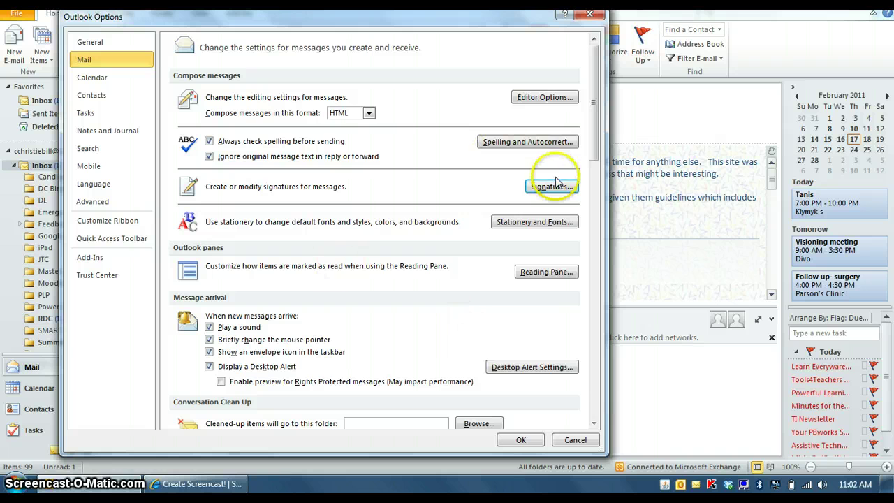
Remove the 'sample' signature from the signature list, confirming the deletion, and close the dialog.
left_click(552, 186)
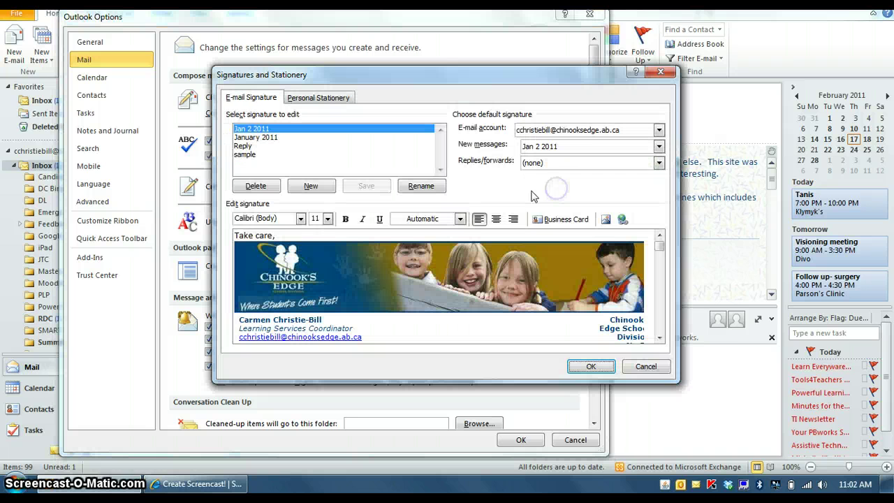
left_click(246, 155)
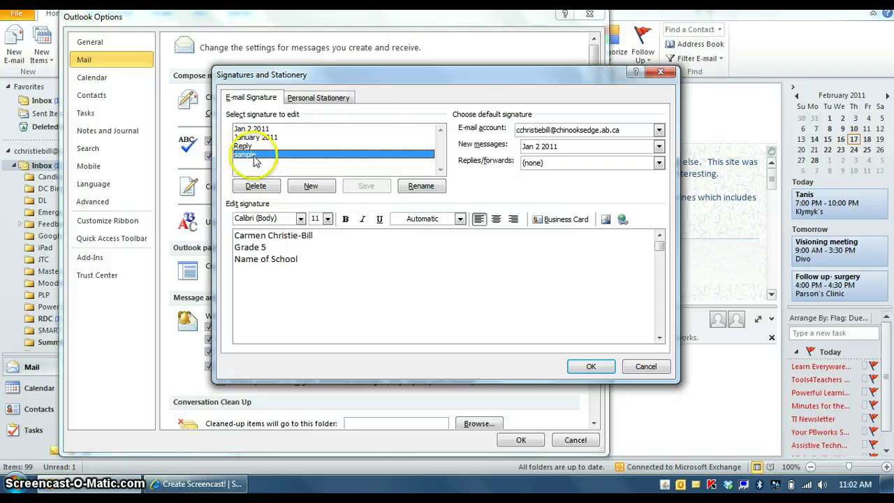
left_click(255, 186)
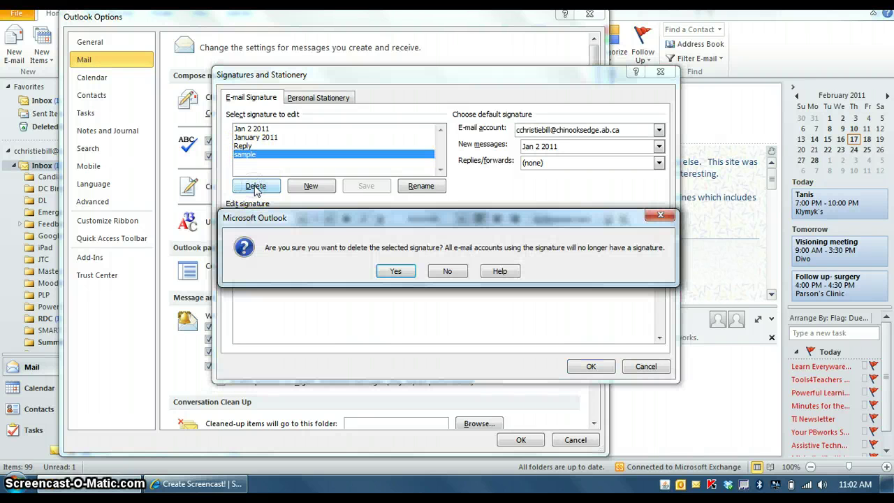
left_click(396, 272)
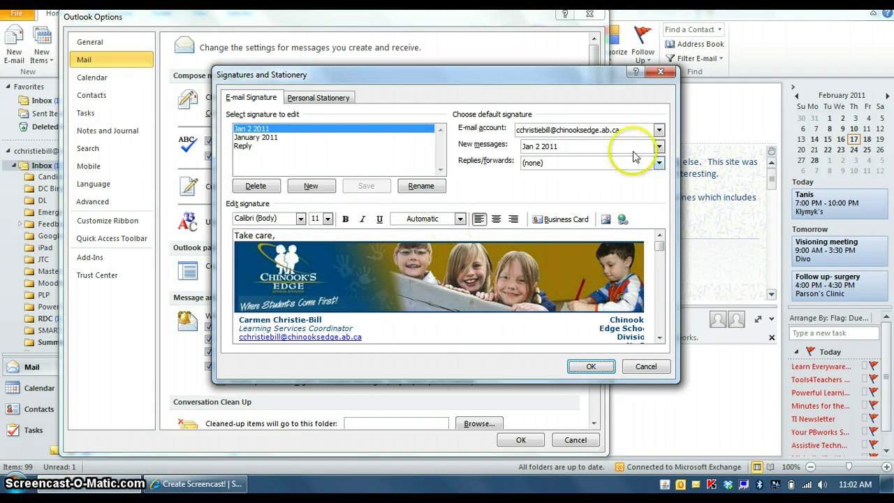
left_click(591, 366)
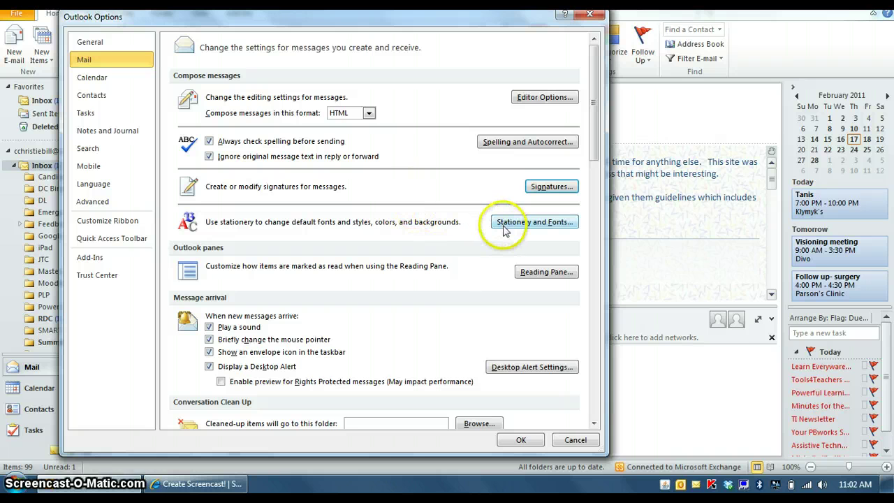
Bring up the stationery theme list and preview Blends, Blue Calm, Blueprint, Bold Stripes and Breeze.
left_click(527, 223)
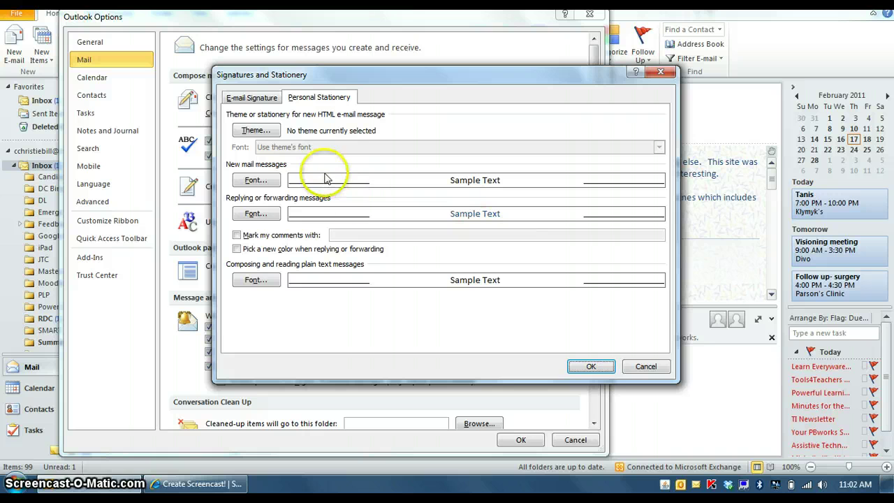
left_click(256, 132)
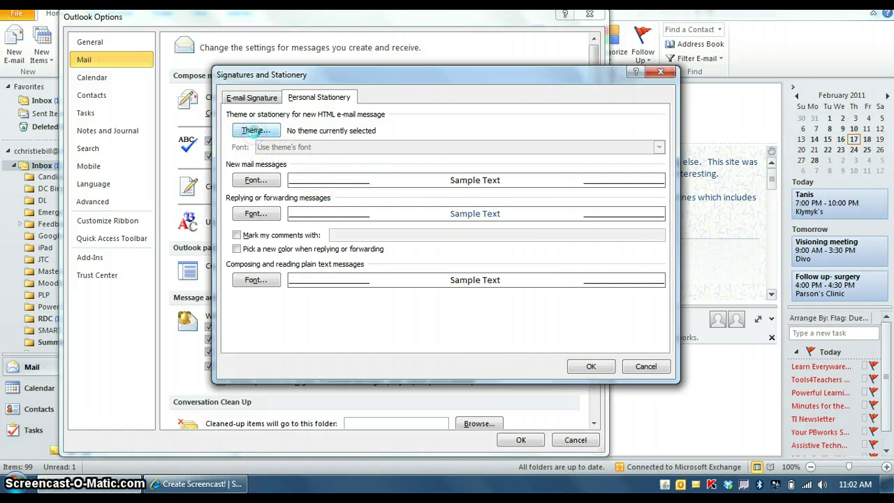
left_click(292, 155)
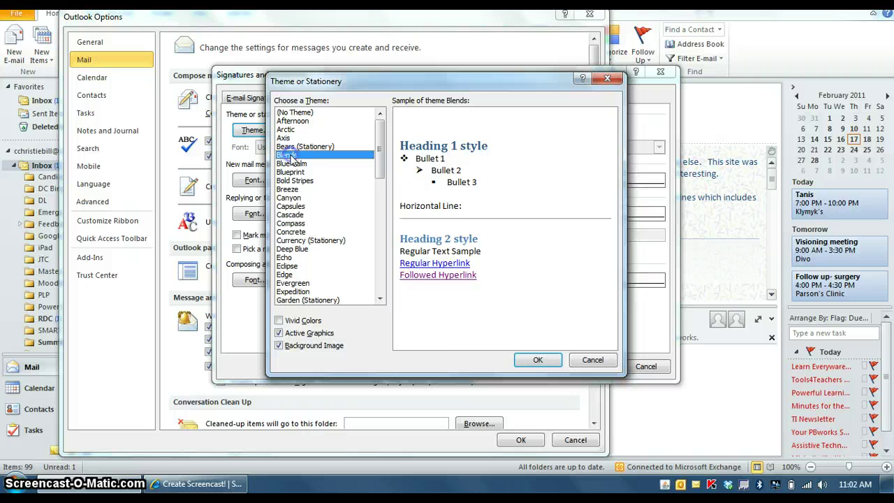
left_click(293, 164)
left_click(294, 172)
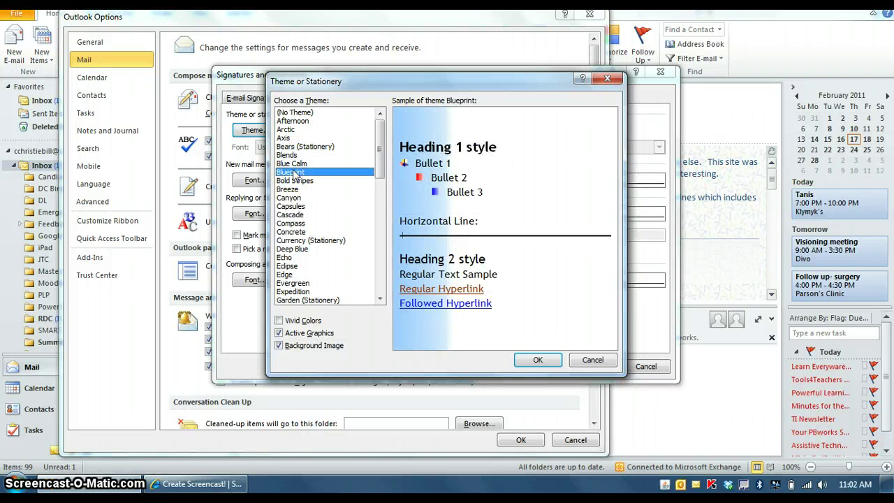
left_click(293, 180)
left_click(290, 189)
Preview Canyon, Compass, Concrete, Deep Blue, Canyon, Blue Calm, Axis and finally Arctic.
left_click(291, 198)
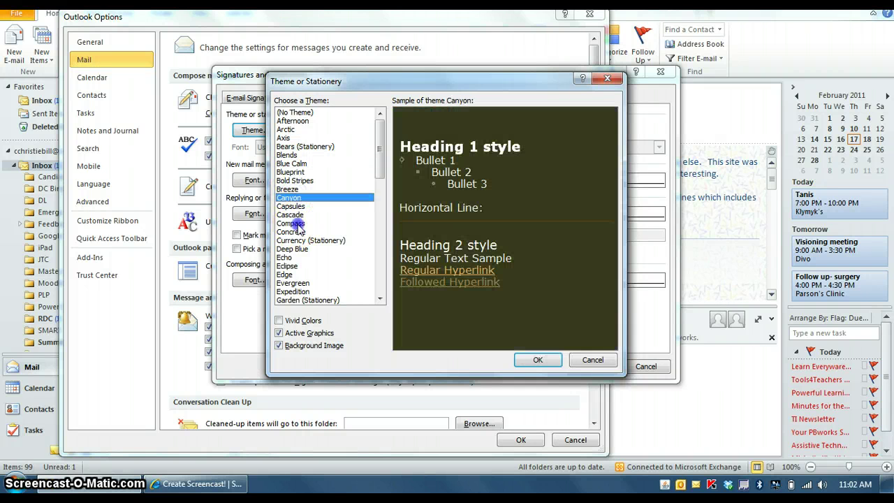
left_click(296, 223)
left_click(292, 232)
left_click(293, 250)
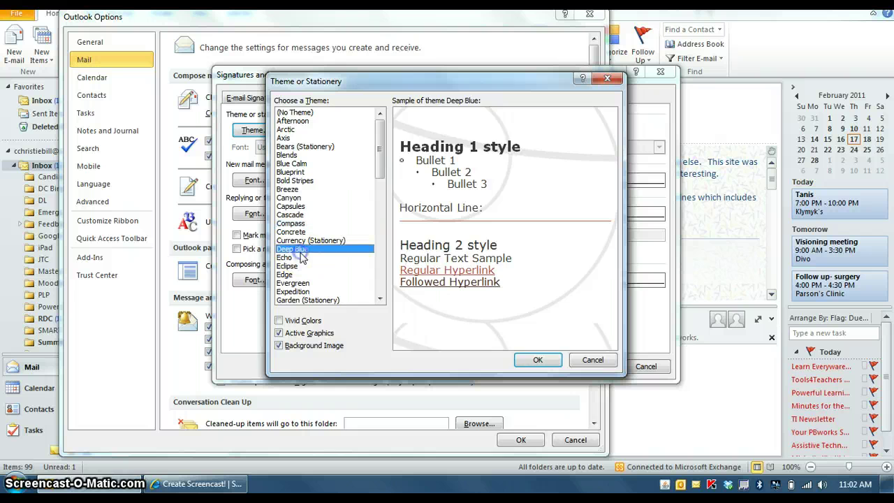
left_click(292, 197)
left_click(291, 163)
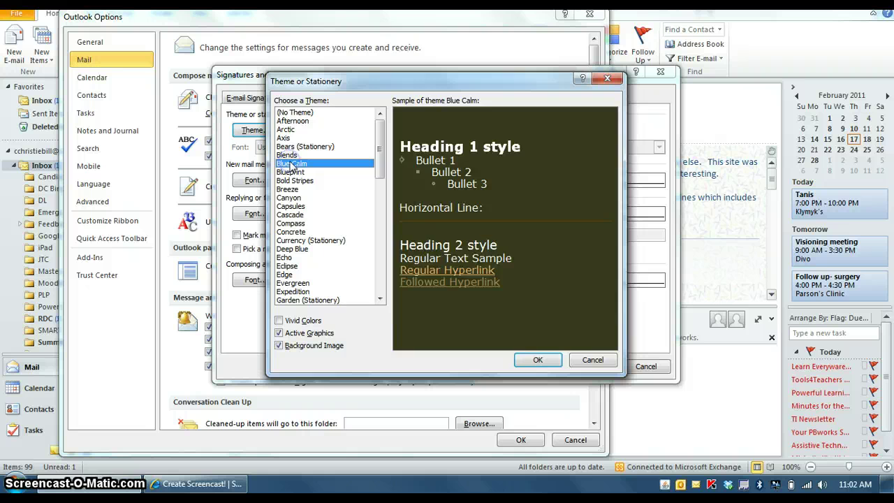
left_click(289, 137)
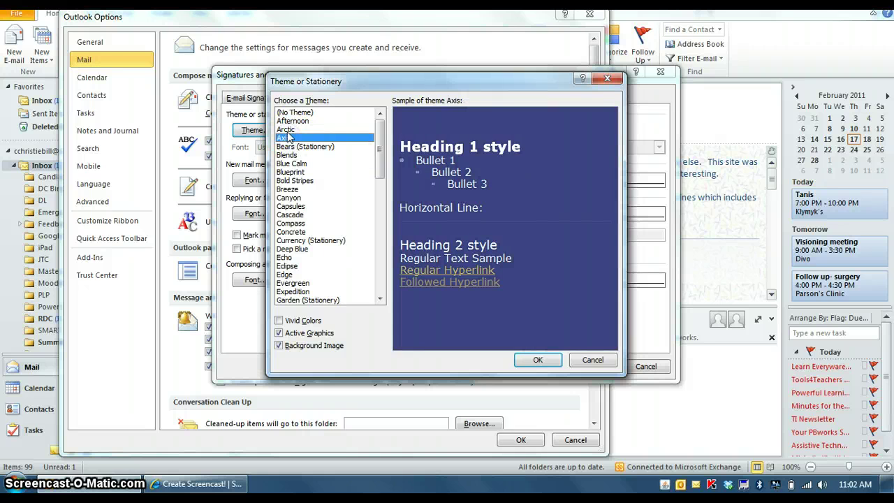
left_click(287, 130)
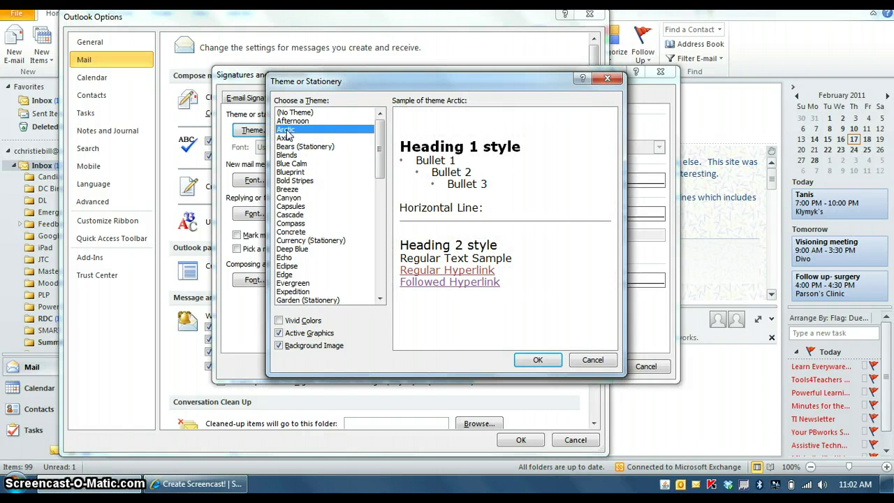
Leave the theme unset, review the new-mail and reply fonts without changes, and confirm Signatures and Stationery.
left_click(593, 360)
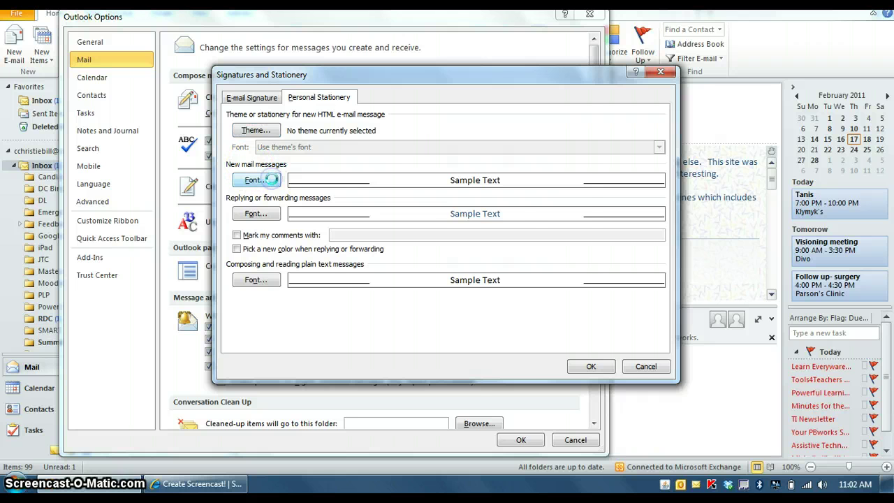
left_click(273, 181)
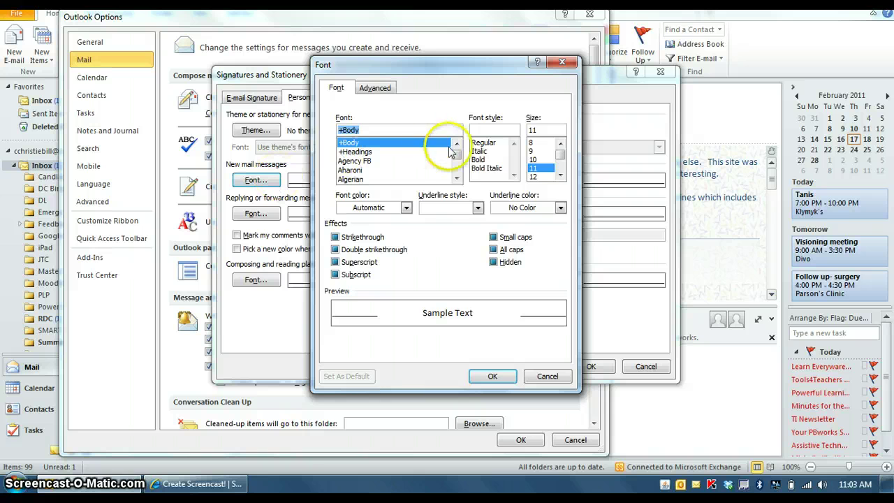
left_click(562, 64)
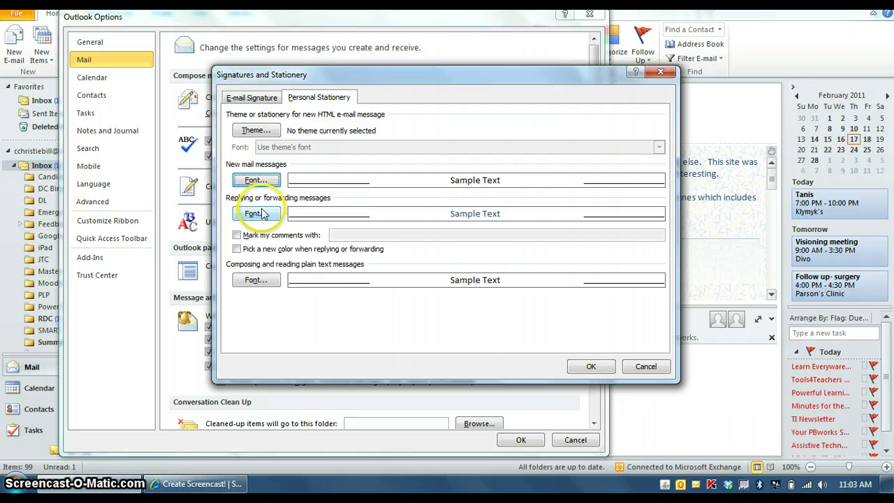
left_click(260, 213)
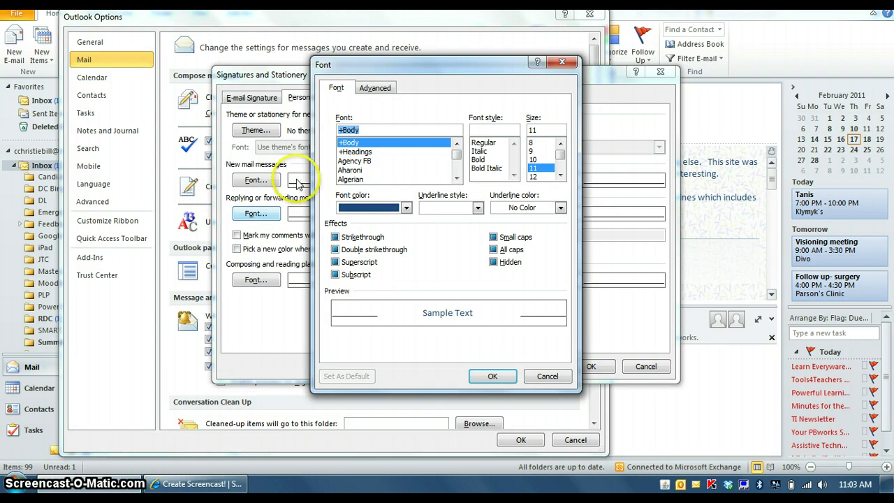
left_click(563, 64)
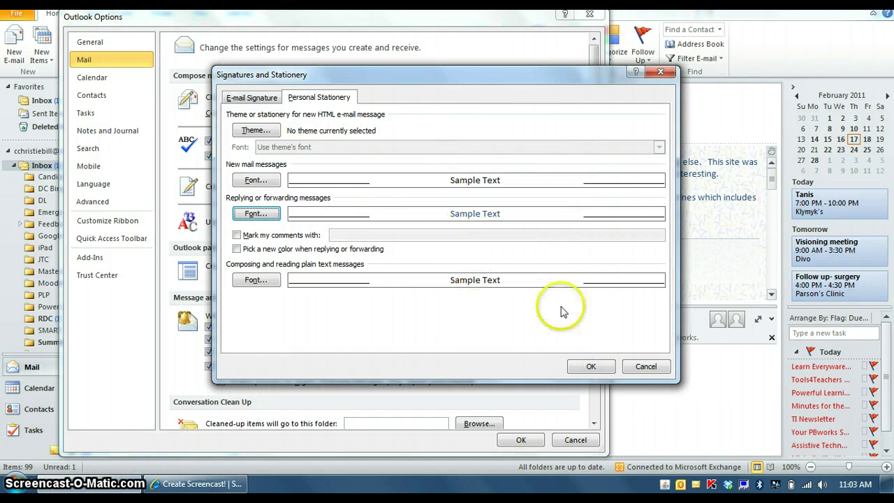
left_click(590, 366)
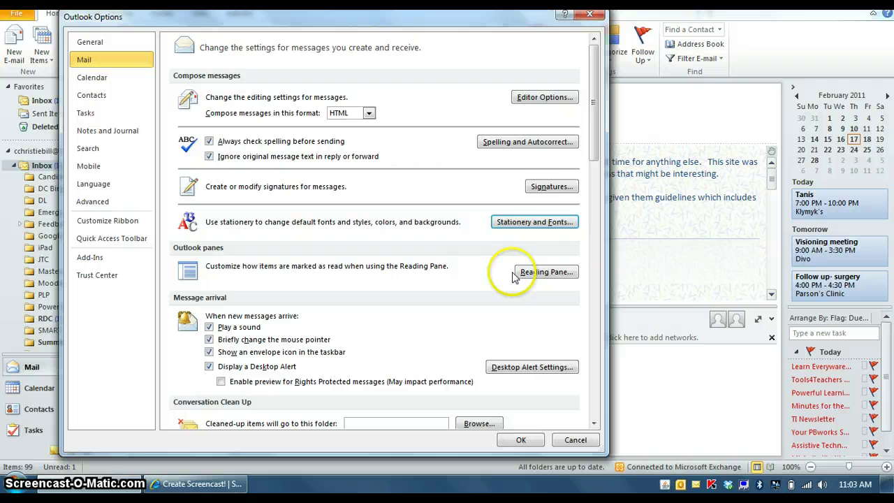
left_click_drag(593, 115, 594, 142)
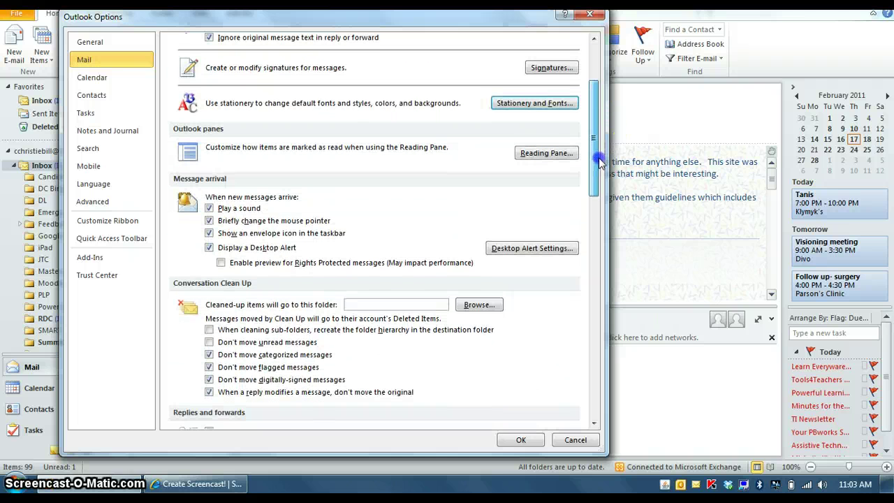
left_click(548, 154)
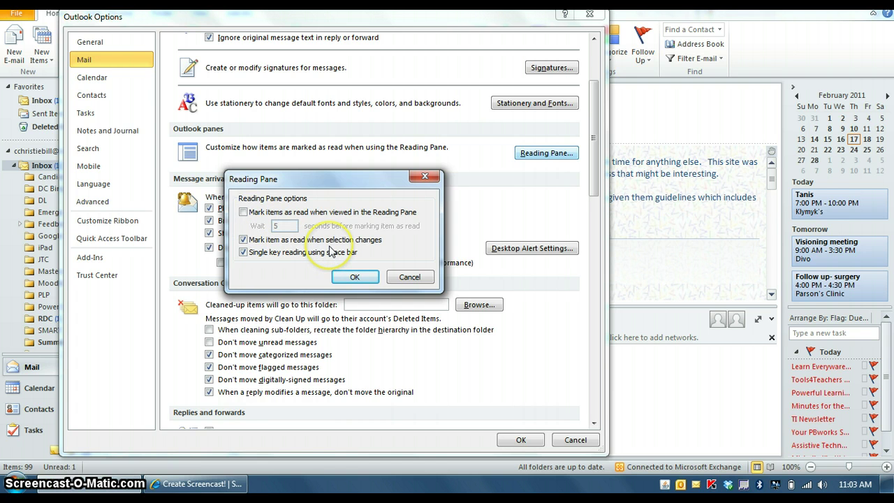
left_click(410, 277)
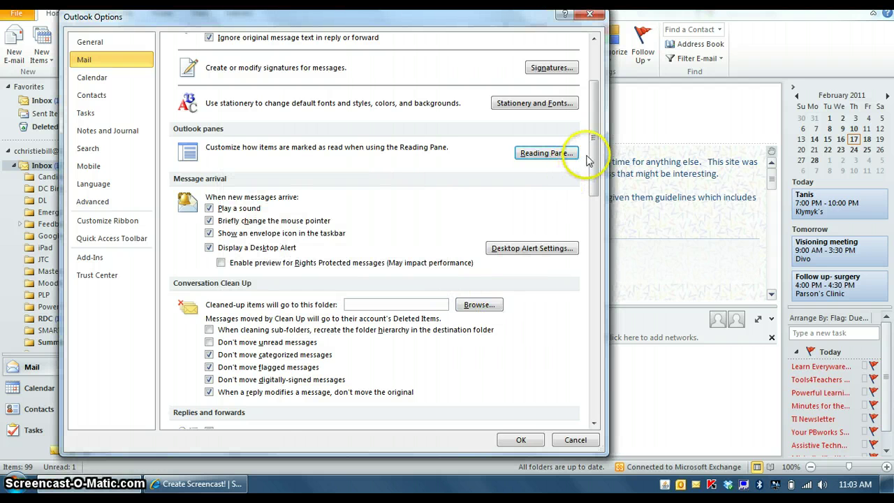
scroll(587, 153, "down", 2)
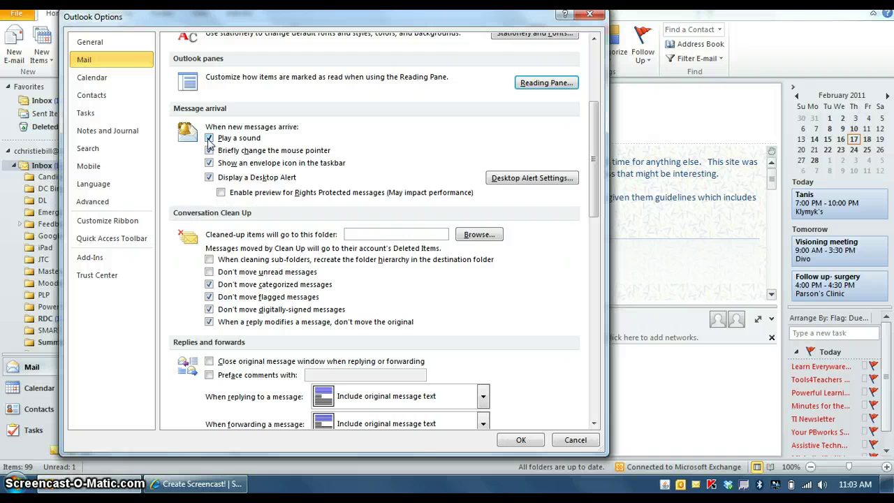
left_click(211, 143)
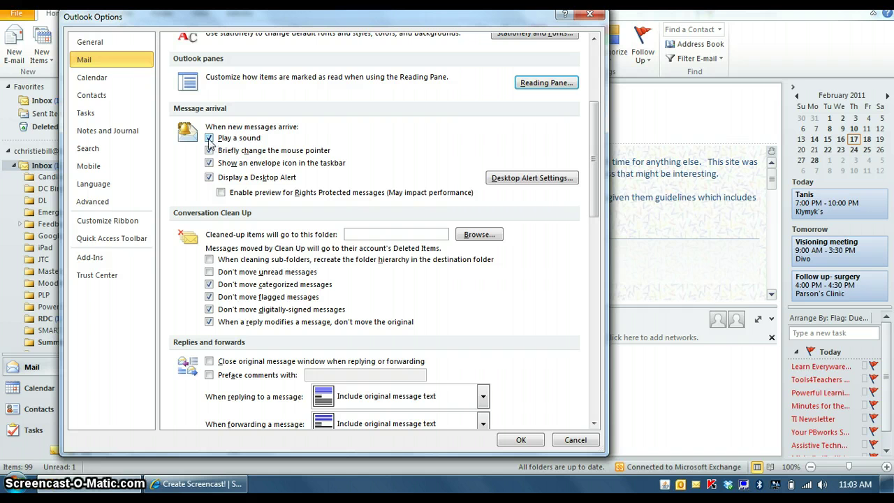
left_click(210, 149)
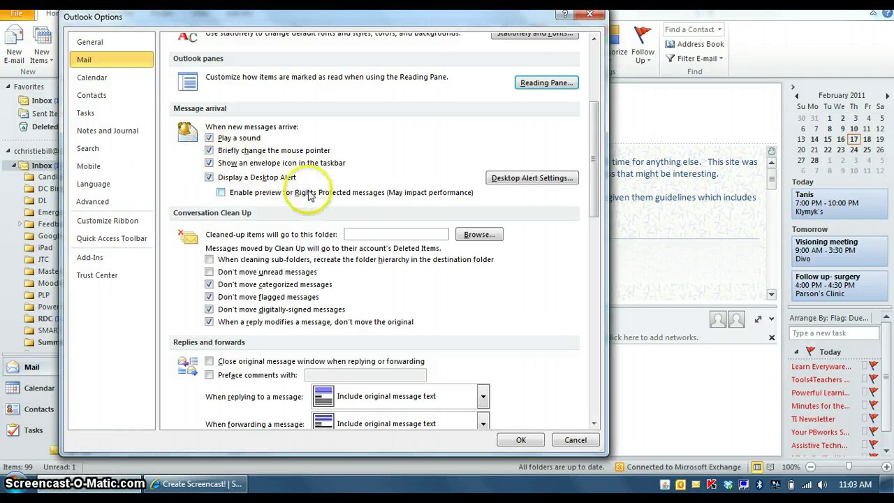
left_click_drag(592, 192, 598, 242)
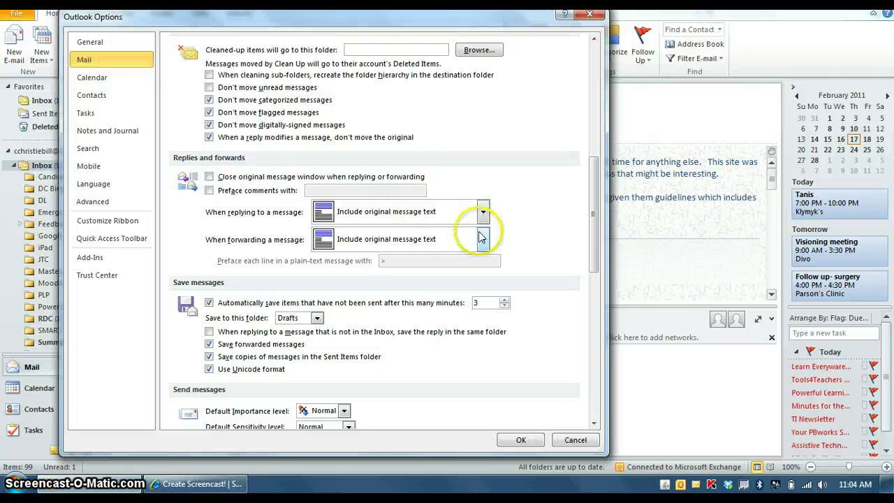
left_click_drag(593, 217, 597, 270)
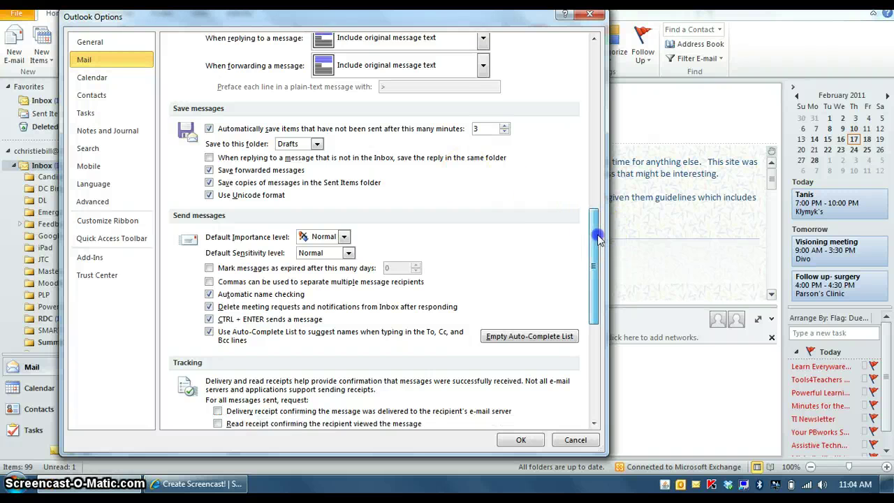
left_click_drag(595, 236, 600, 270)
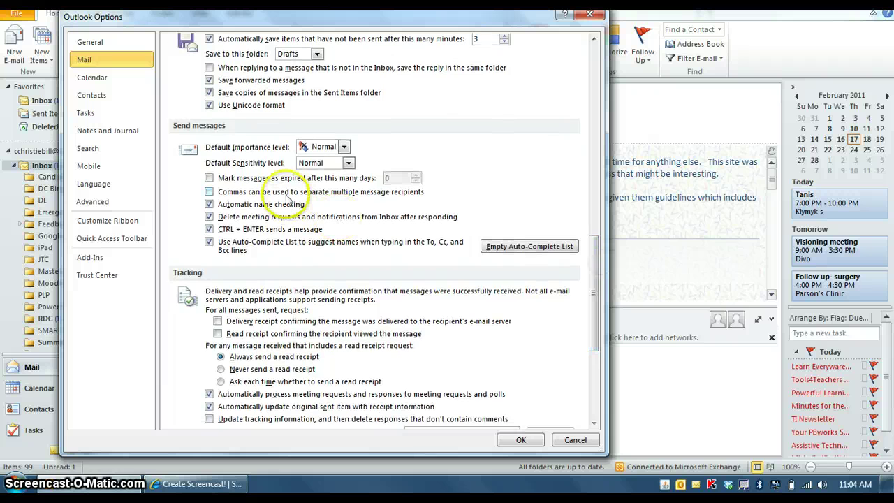
left_click(343, 147)
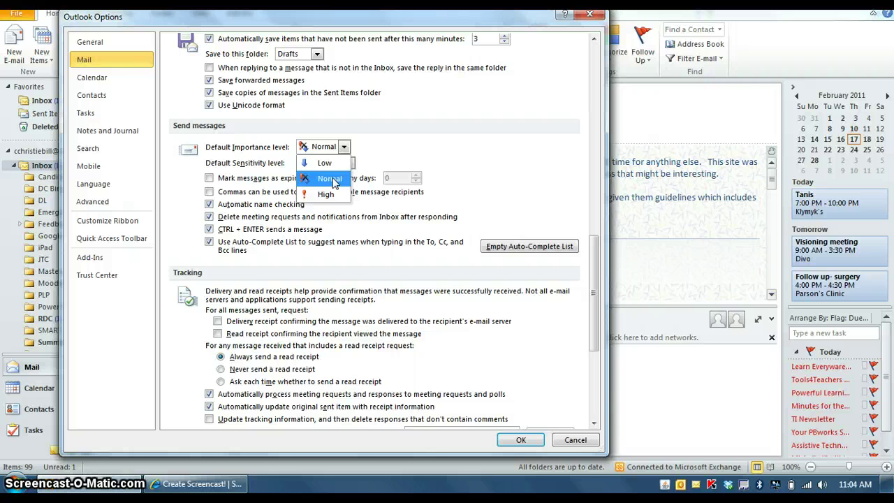
left_click(325, 195)
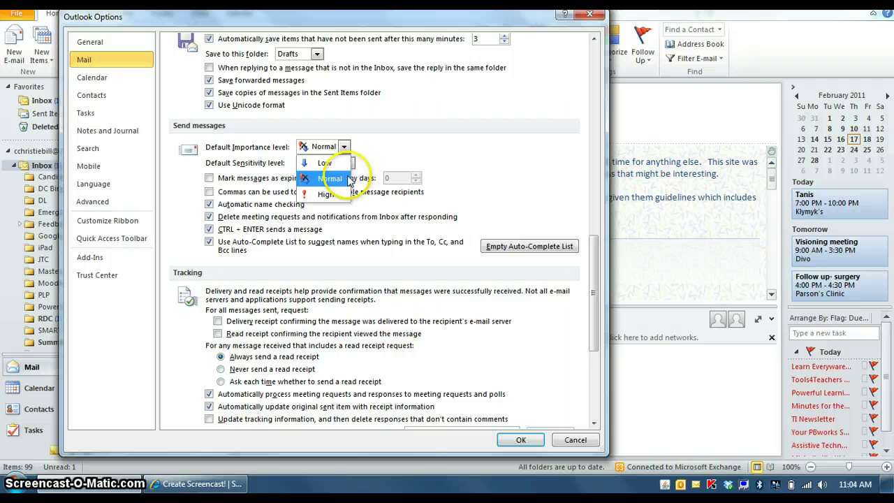
key("Escape")
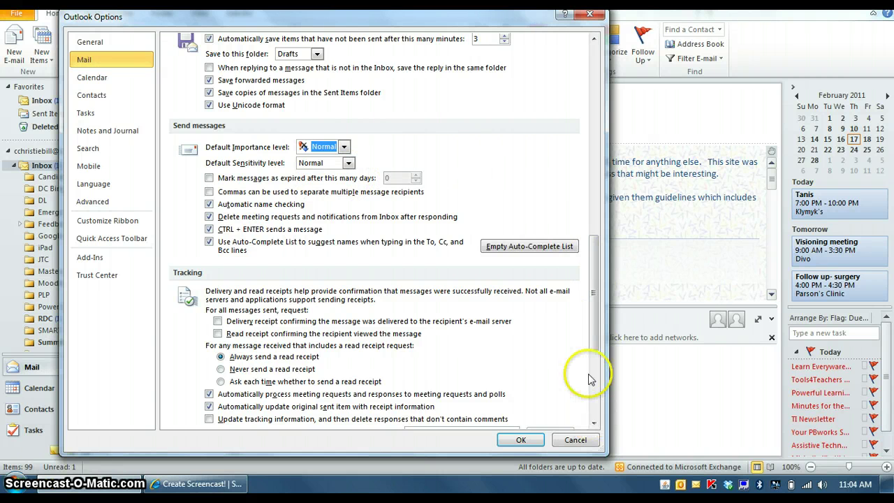
mouse_move(593, 345)
left_mouse_down()
mouse_move(600, 417)
mouse_move(595, 330)
left_mouse_up()
Step through the Contacts, Tasks, and Notes and Journal option pages to reach the Advanced page.
left_click(93, 205)
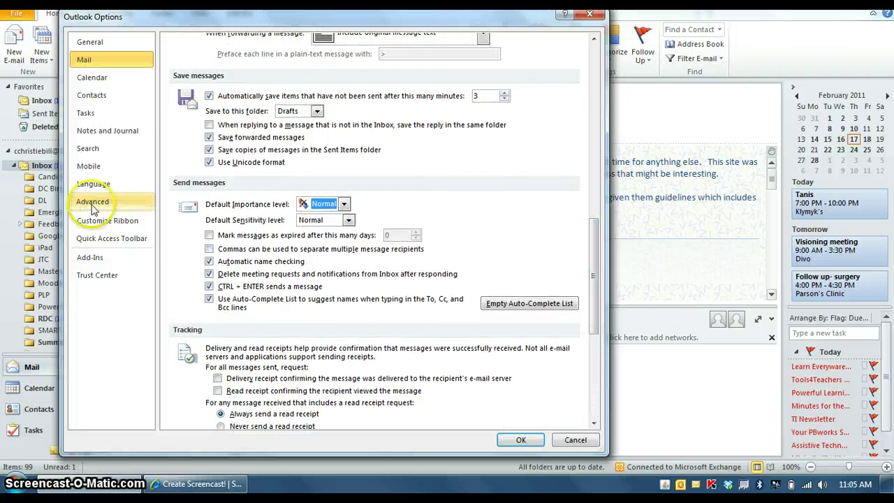
left_click(87, 98)
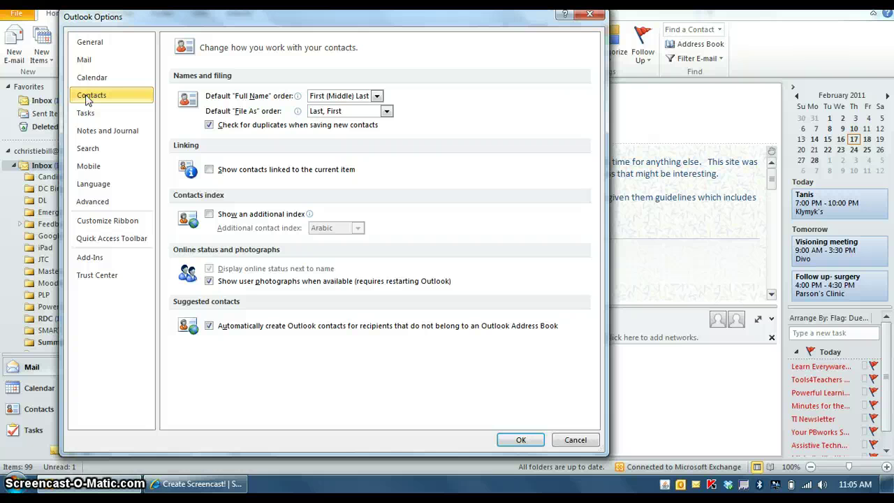
left_click(87, 115)
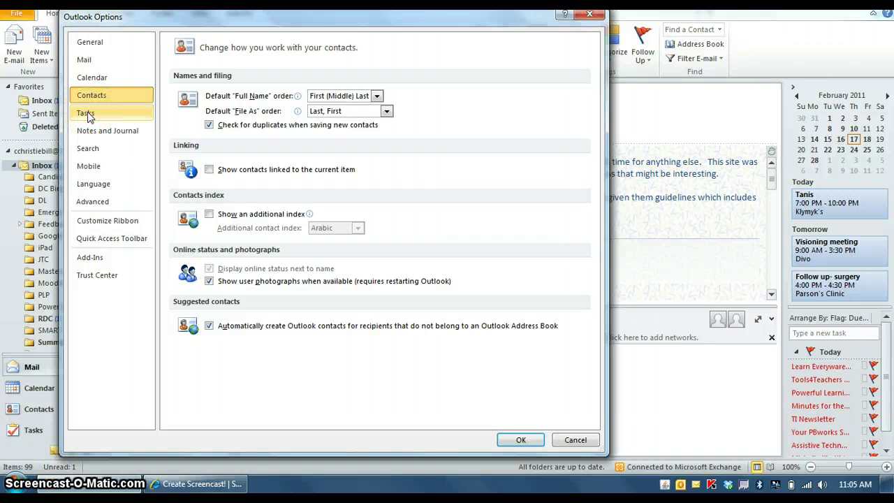
left_click(96, 134)
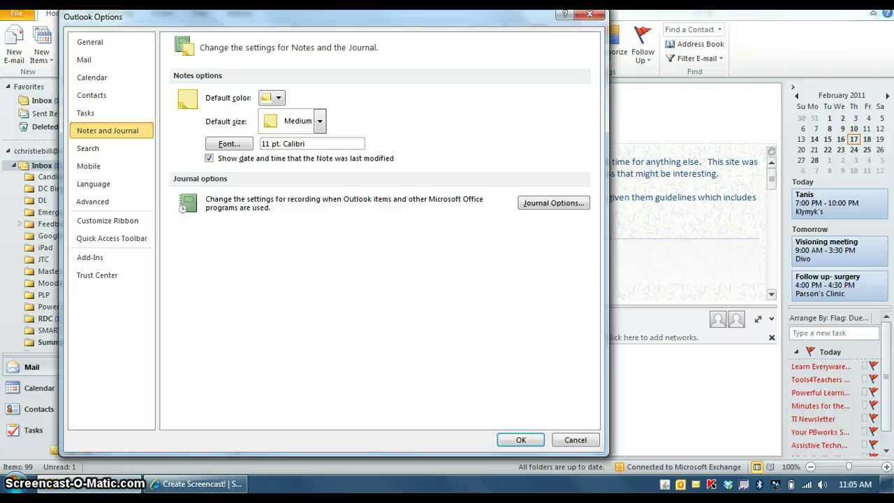
left_click(92, 201)
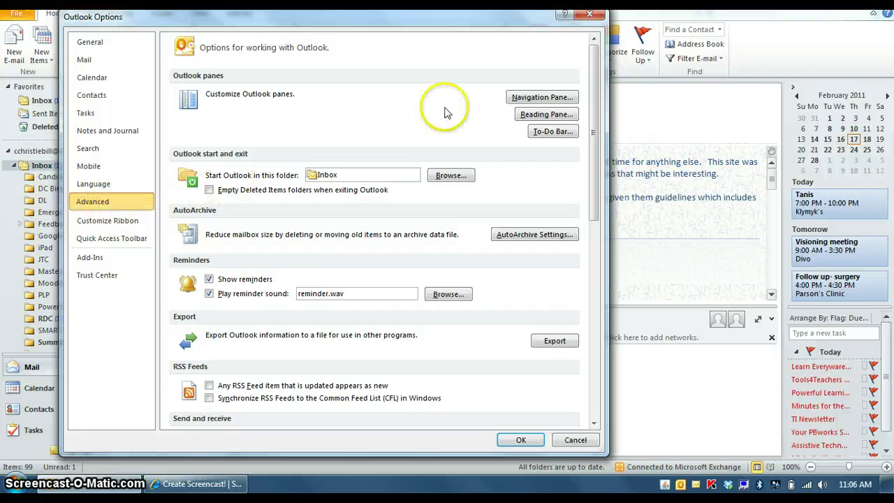
On the Advanced page, switch Show reminders off and then back on.
left_click_drag(594, 105, 591, 155)
left_click(209, 155)
left_click(210, 155)
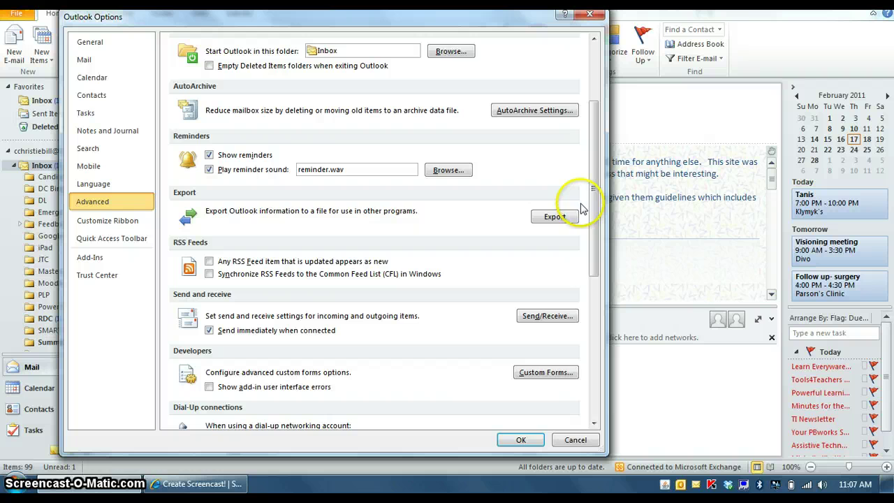
Scroll through the rest of the Advanced options, then go to Customize the Ribbon.
left_click_drag(591, 183, 595, 232)
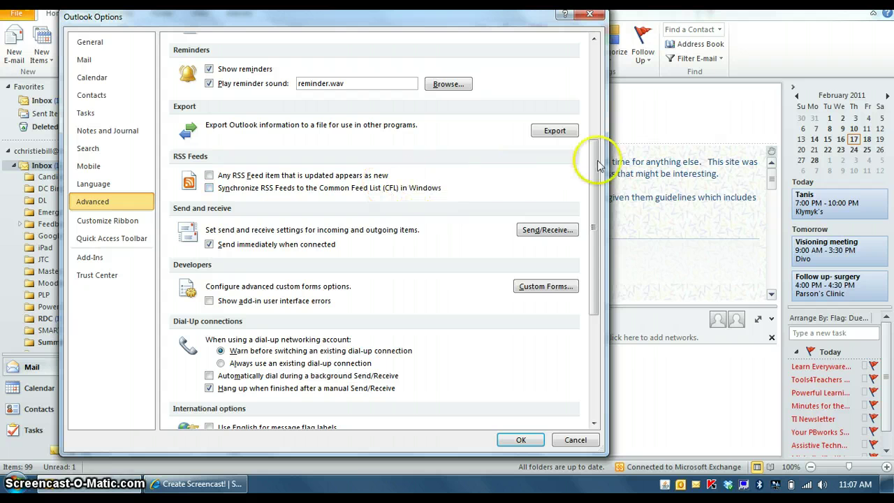
left_click_drag(592, 166, 597, 293)
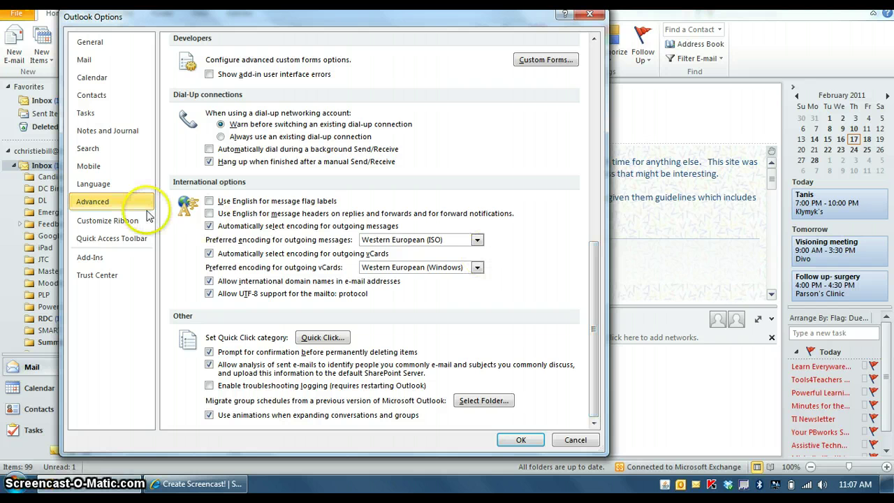
left_click(122, 219)
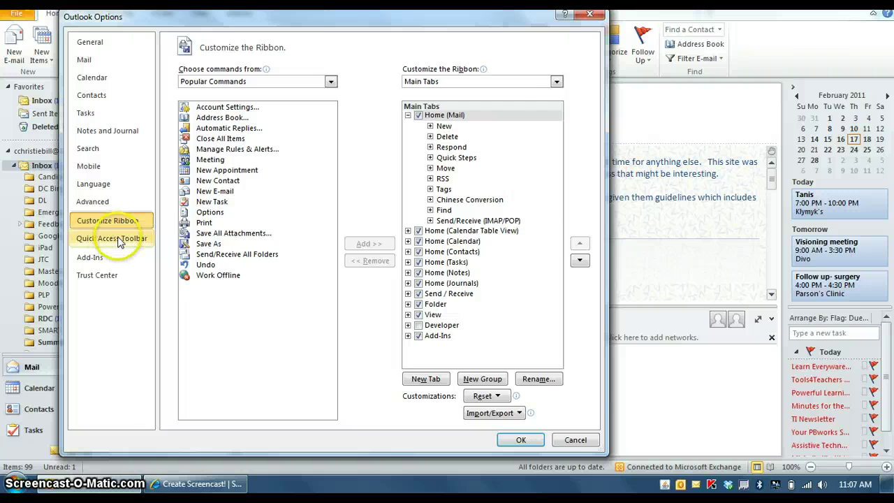
Look at the Quick Access Toolbar page, select Print, and close Outlook Options with OK.
left_click(119, 239)
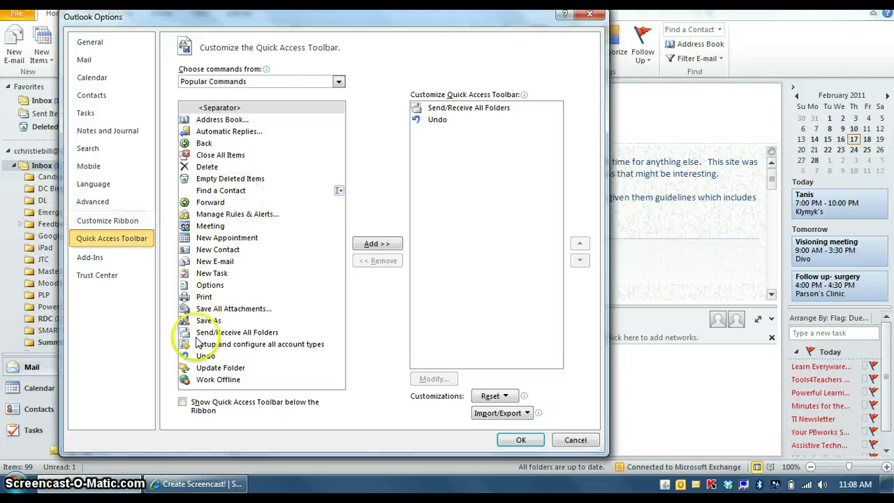
left_click(202, 298)
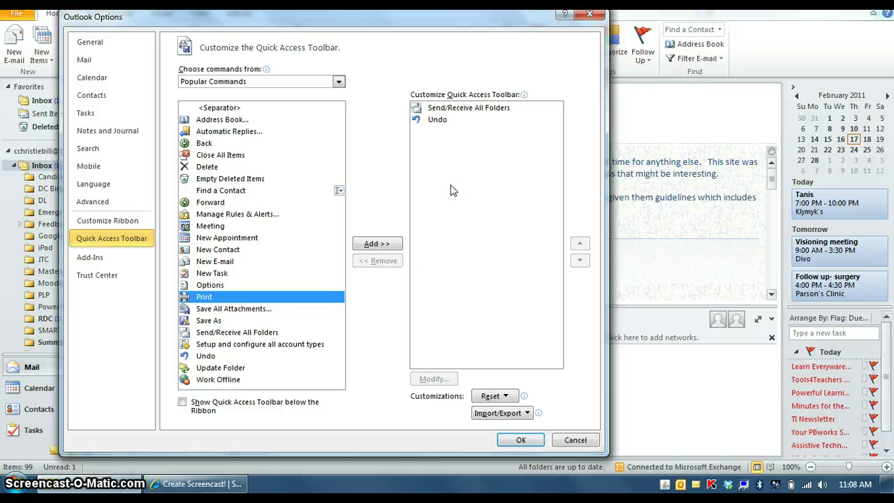
left_click(520, 440)
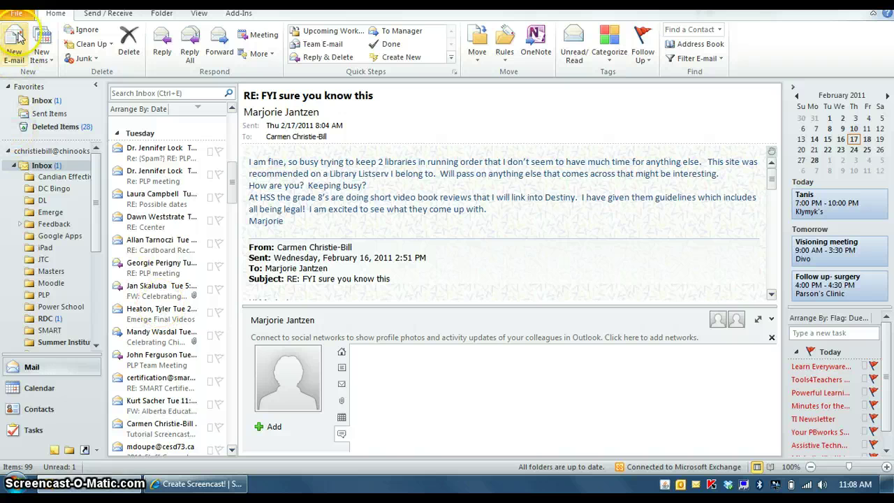